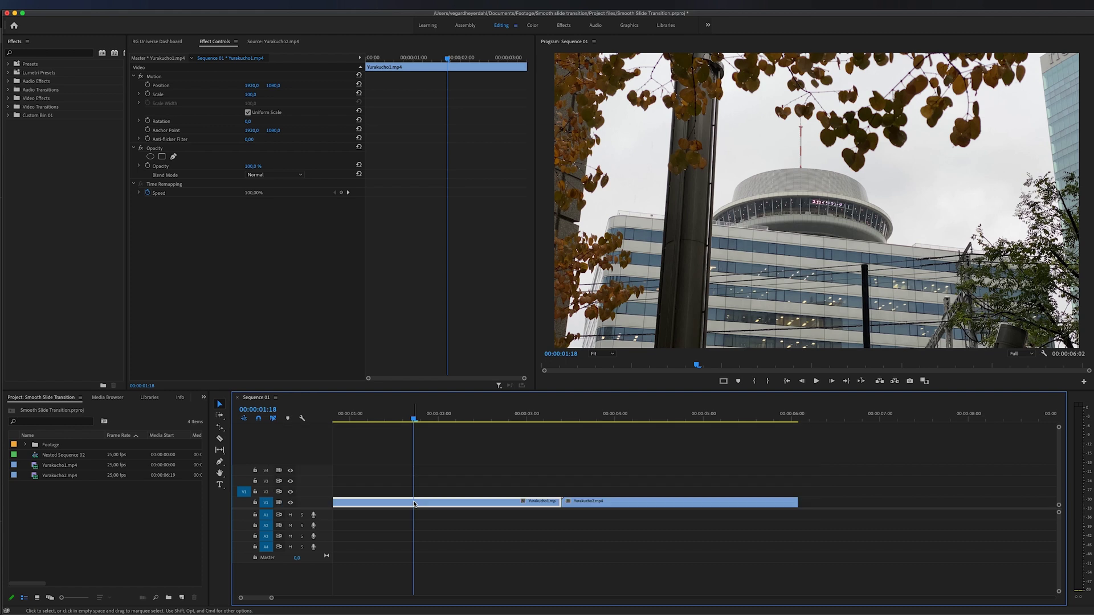
Step: Review the cut between the clips, then move Yurakucho1 up onto track V2
{"action": "left_click_drag", "start_coordinate": [415, 419], "coordinate": [522, 420]}
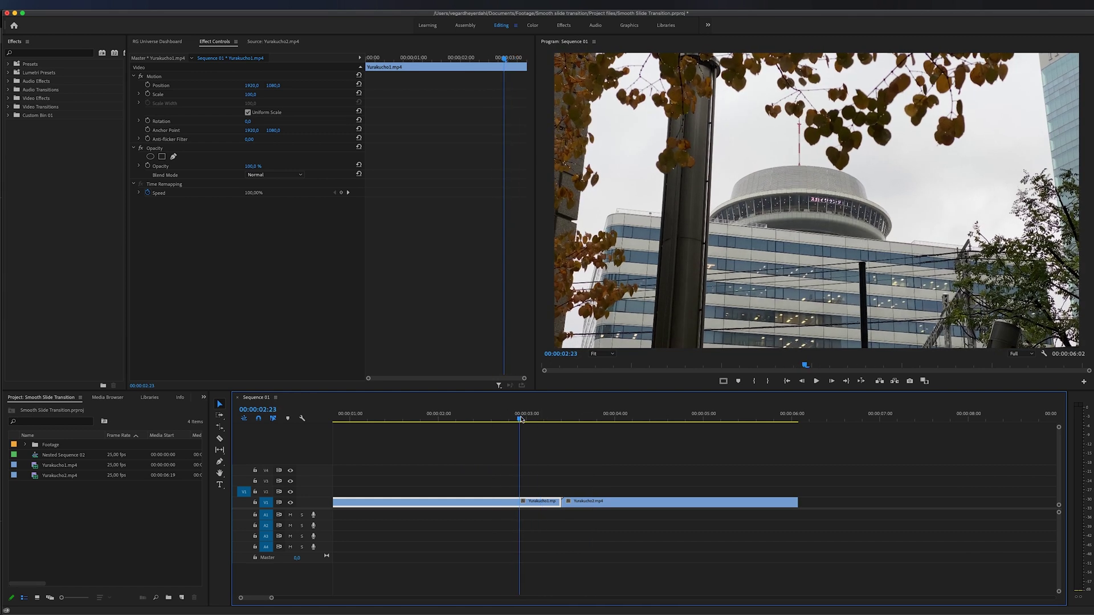
{"action": "key", "text": "space"}
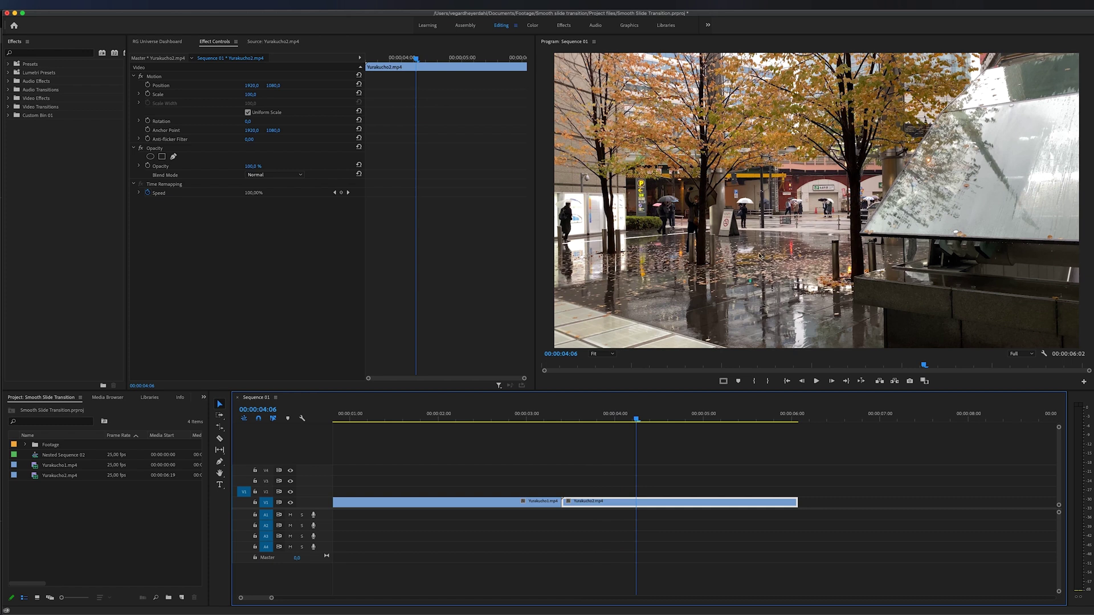
{"action": "left_click", "coordinate": [522, 418]}
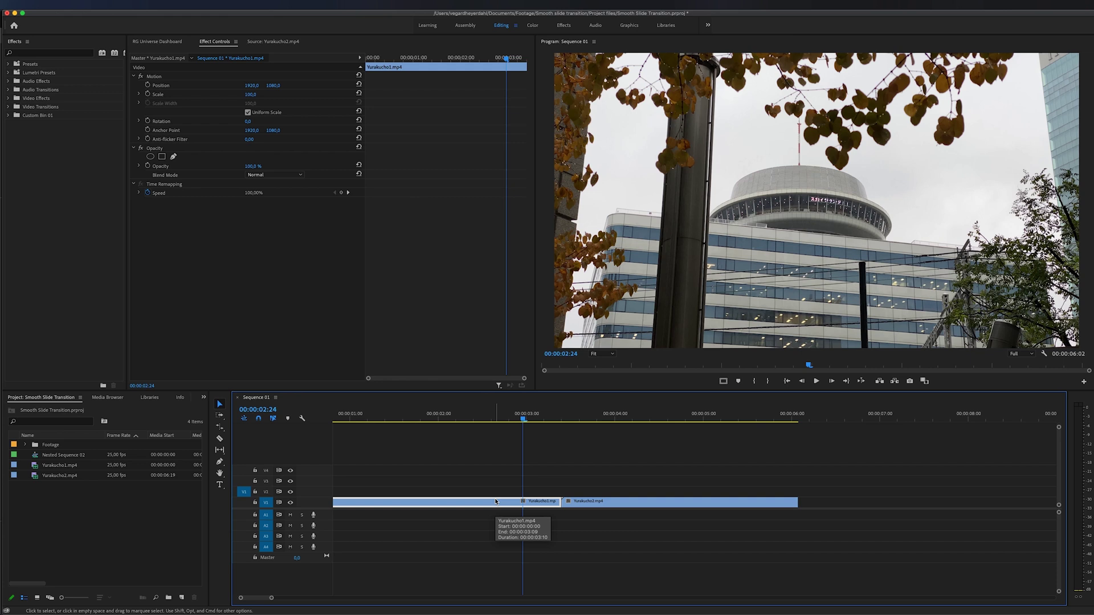
{"action": "left_click_drag", "start_coordinate": [496, 501], "coordinate": [495, 498]}
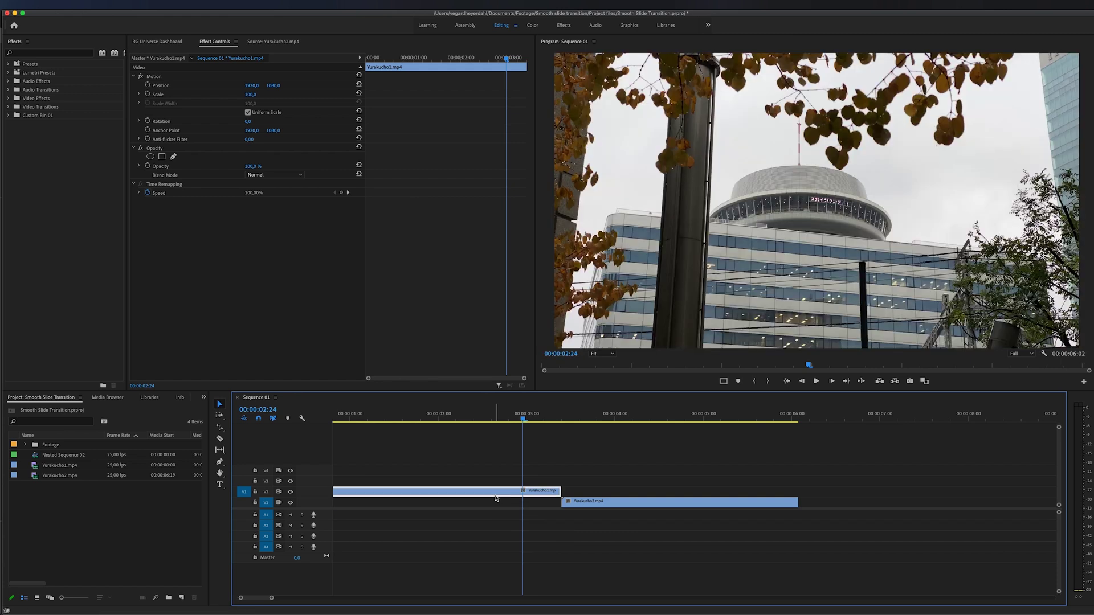
Step: Slide Yurakucho2 earlier so it starts under the end of Yurakucho1, about three seconds in
{"action": "left_click", "coordinate": [491, 419]}
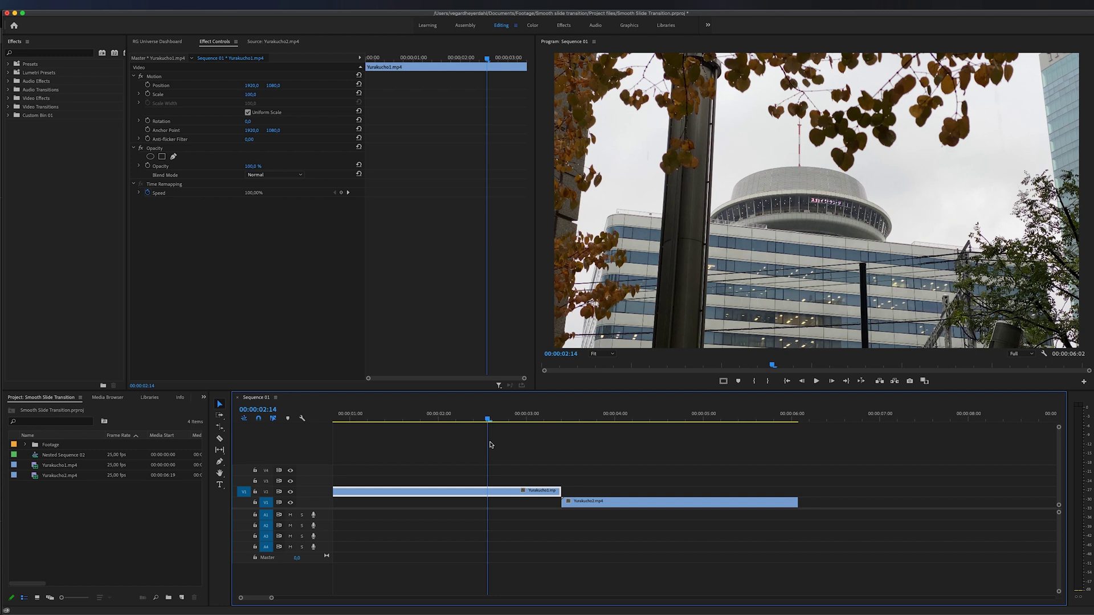
{"action": "key", "text": "Right"}
{"action": "key", "text": "Right"}
{"action": "key", "text": "Right"}
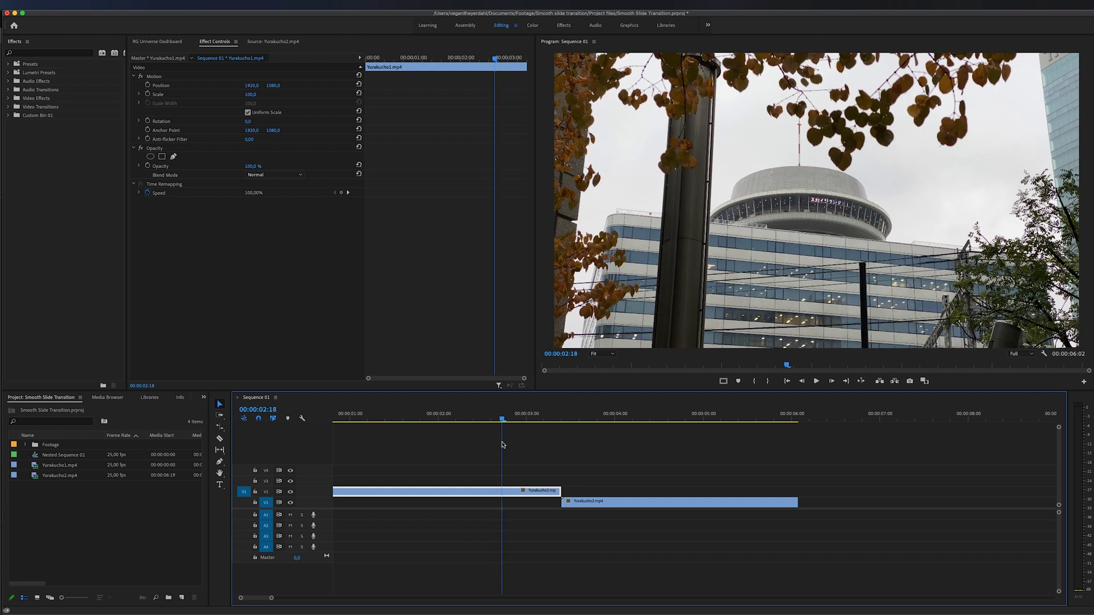
{"action": "key", "text": "Right"}
{"action": "key", "text": "Right"}
{"action": "key", "text": "Right"}
{"action": "key", "text": "Right"}
{"action": "key", "text": "Right"}
{"action": "key", "text": "Right"}
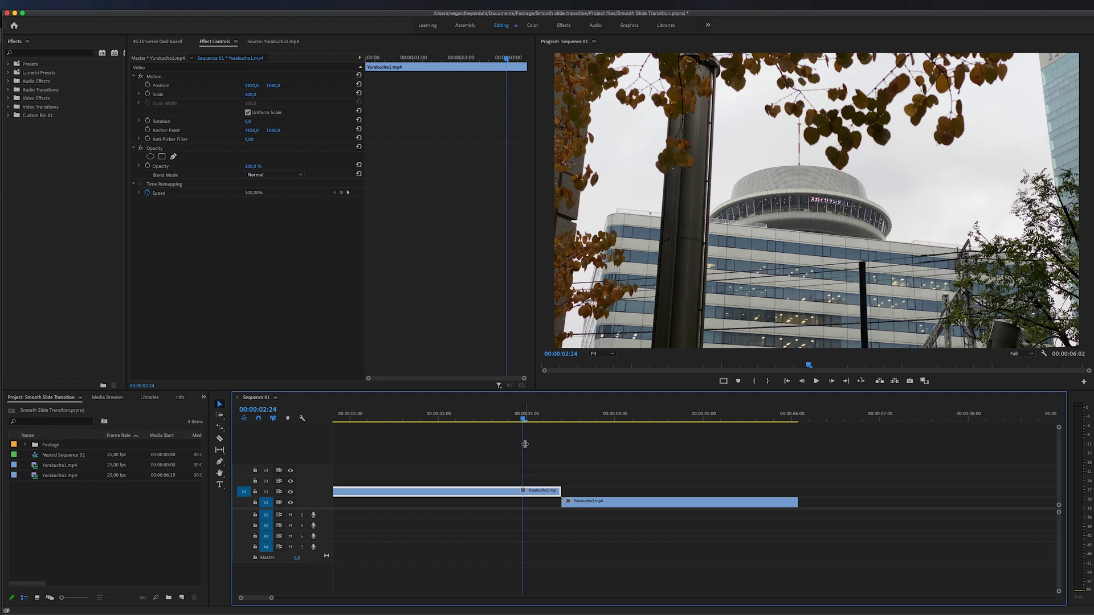
{"action": "left_click", "coordinate": [596, 505]}
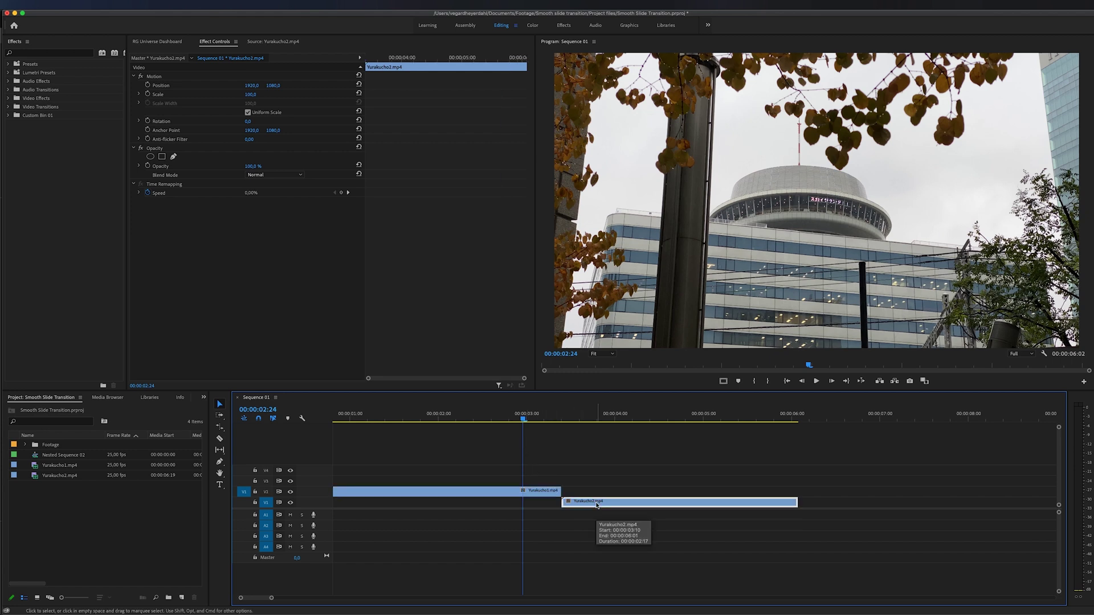
{"action": "left_click_drag", "start_coordinate": [597, 505], "coordinate": [561, 506]}
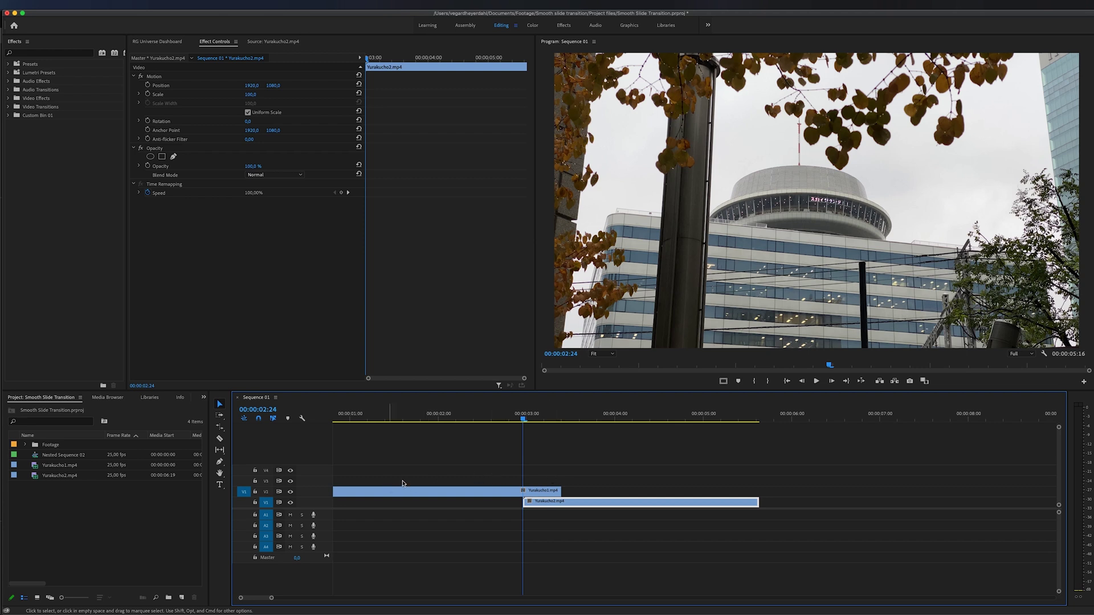
Step: Razor Yurakucho1 at 00:00:02:24 and Yurakucho2 where it ends, then select both short pieces
{"action": "key", "text": "c"}
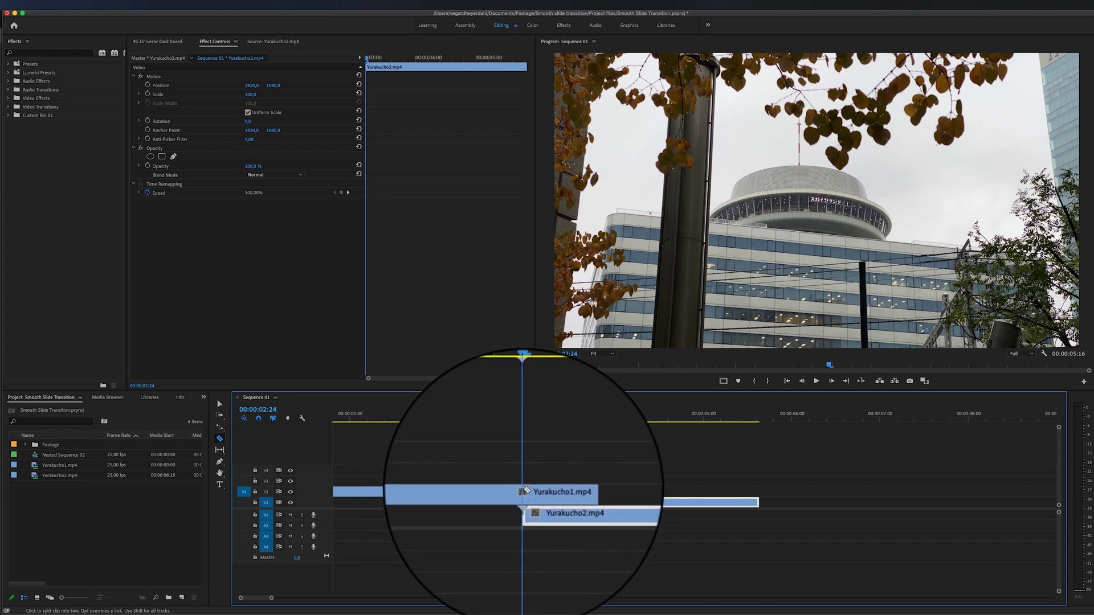
{"action": "left_click", "coordinate": [526, 490]}
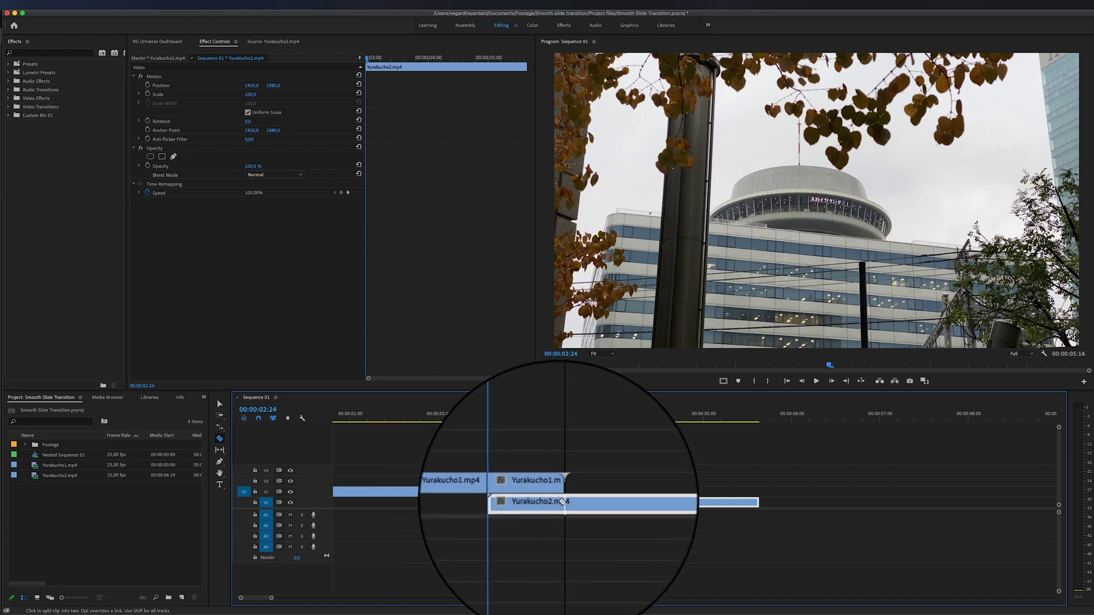
{"action": "left_click", "coordinate": [562, 502]}
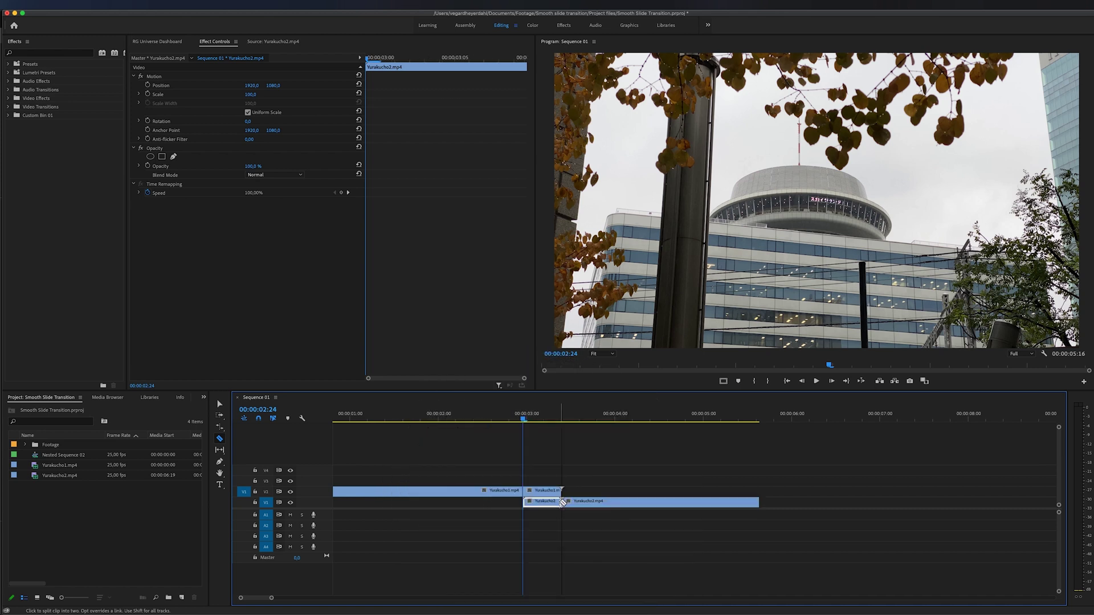
{"action": "key", "text": "v"}
{"action": "left_click_drag", "start_coordinate": [542, 481], "coordinate": [544, 517]}
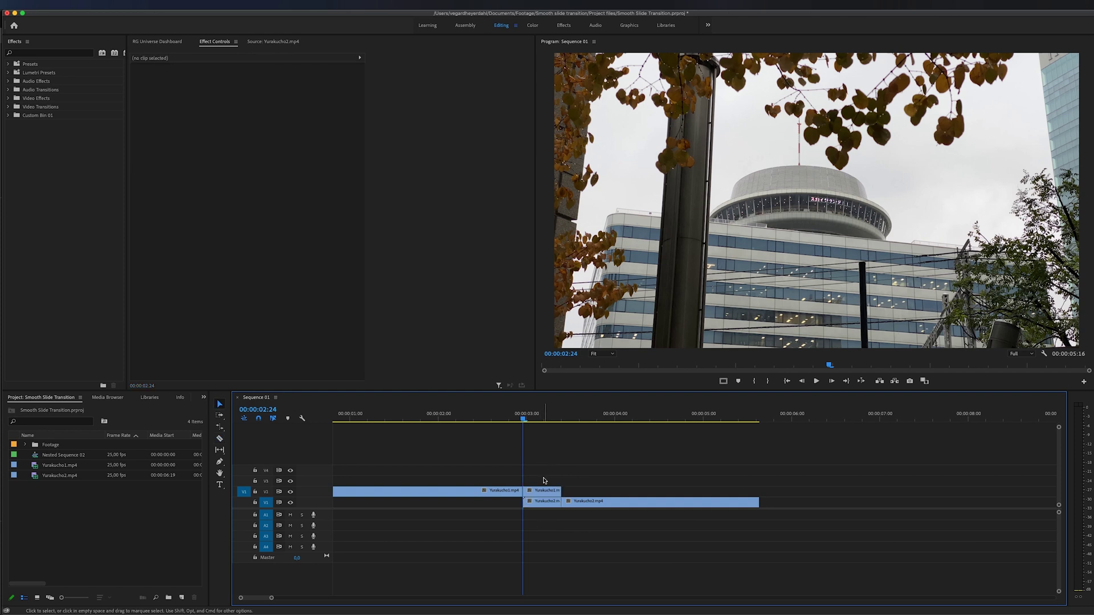
Step: Select the short Yurakucho1 piece on V2 and add a Position keyframe at its start
{"action": "left_click", "coordinate": [530, 409]}
{"action": "left_click", "coordinate": [530, 410]}
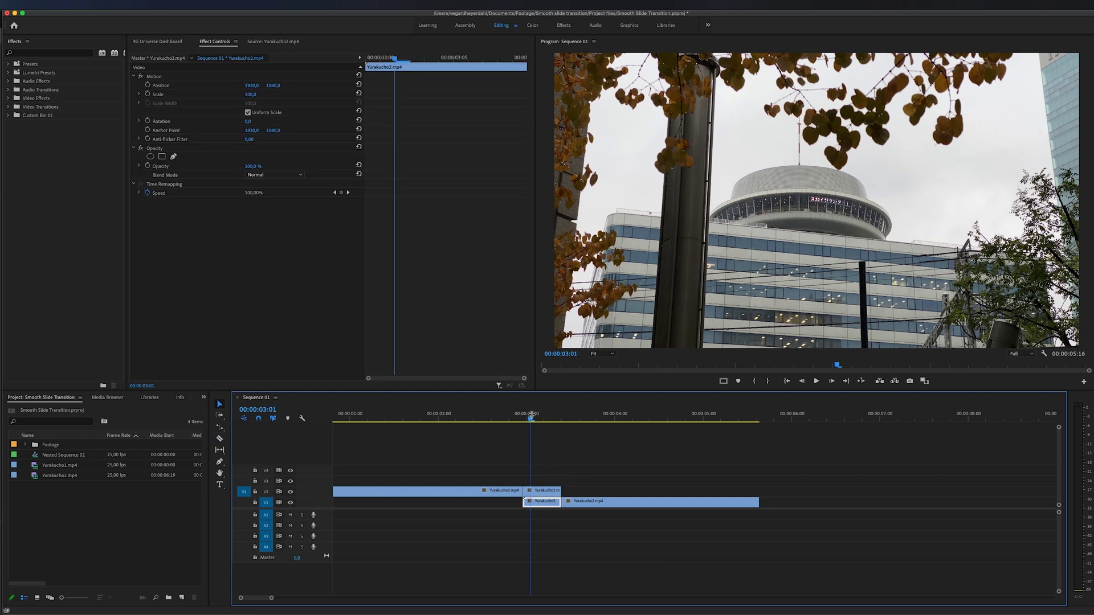
{"action": "left_click", "coordinate": [537, 490]}
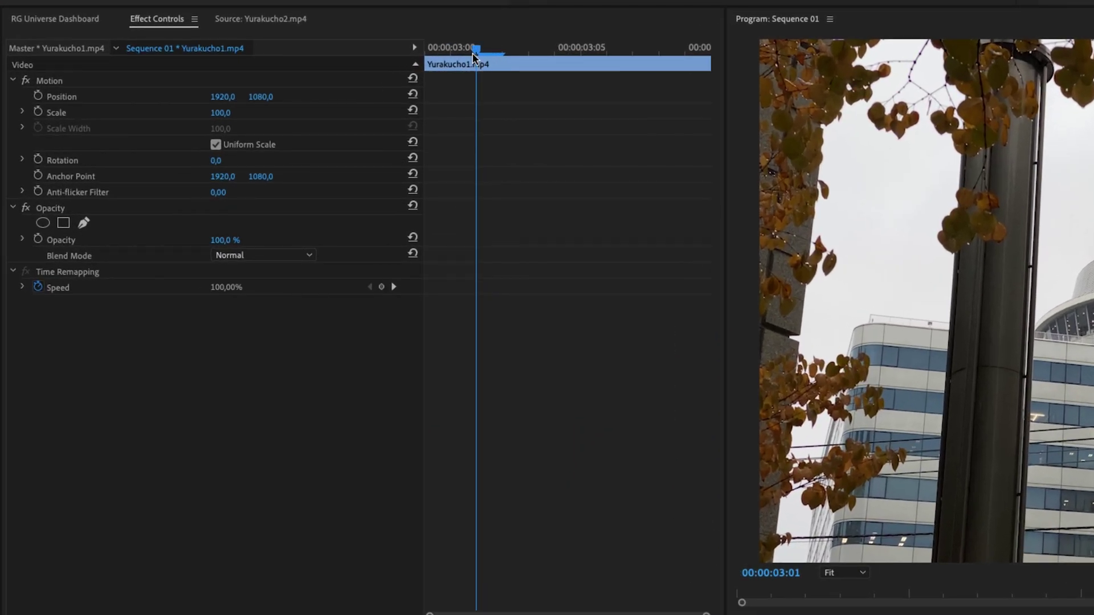
{"action": "left_click", "coordinate": [473, 55]}
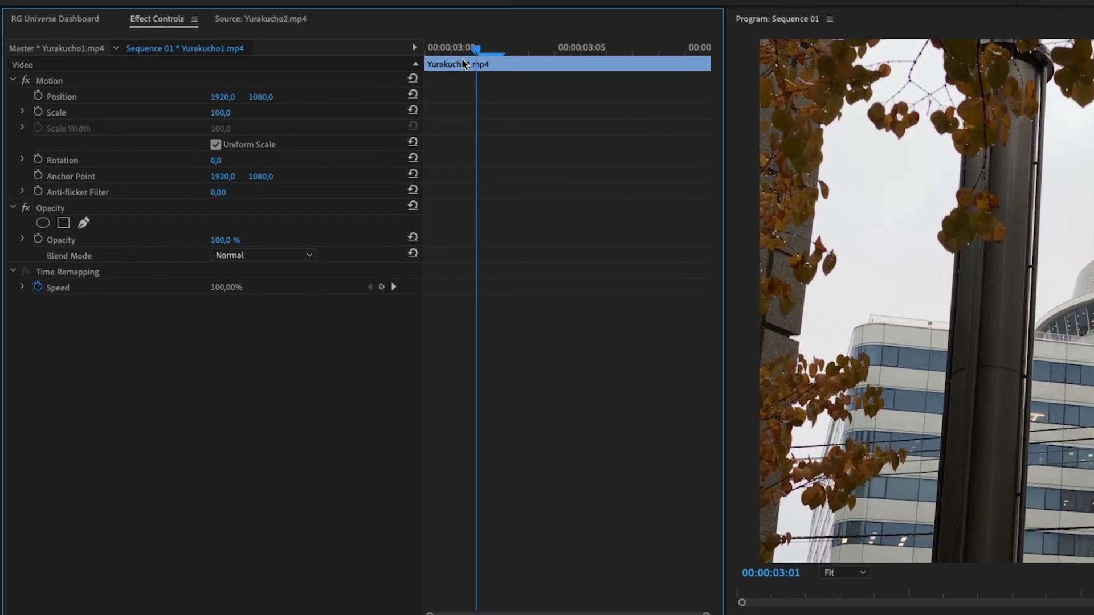
{"action": "left_click_drag", "start_coordinate": [475, 51], "coordinate": [411, 63]}
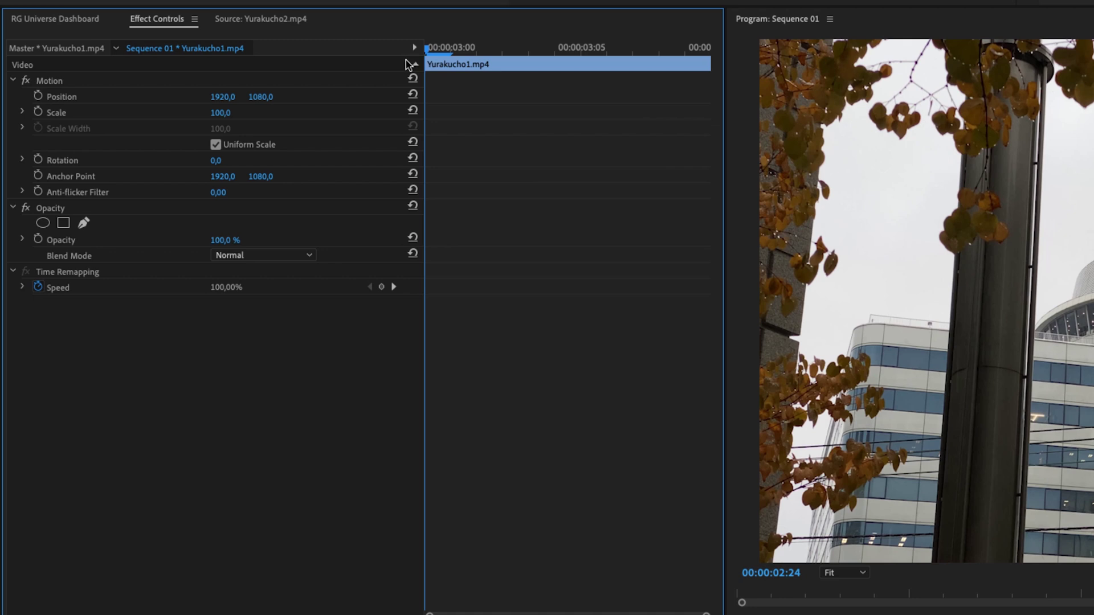
{"action": "left_click", "coordinate": [37, 97]}
Step: Push Position X to 4014.7 with an end keyframe at 00:00:03:05, then preview the slide
{"action": "left_click", "coordinate": [450, 44]}
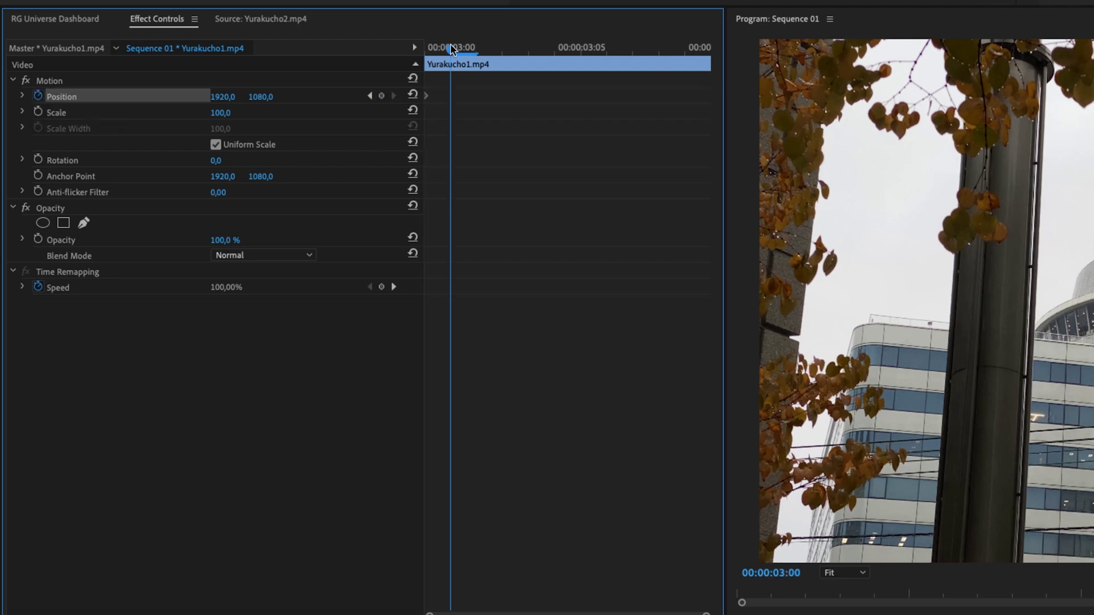
{"action": "left_click_drag", "start_coordinate": [457, 44], "coordinate": [648, 58]}
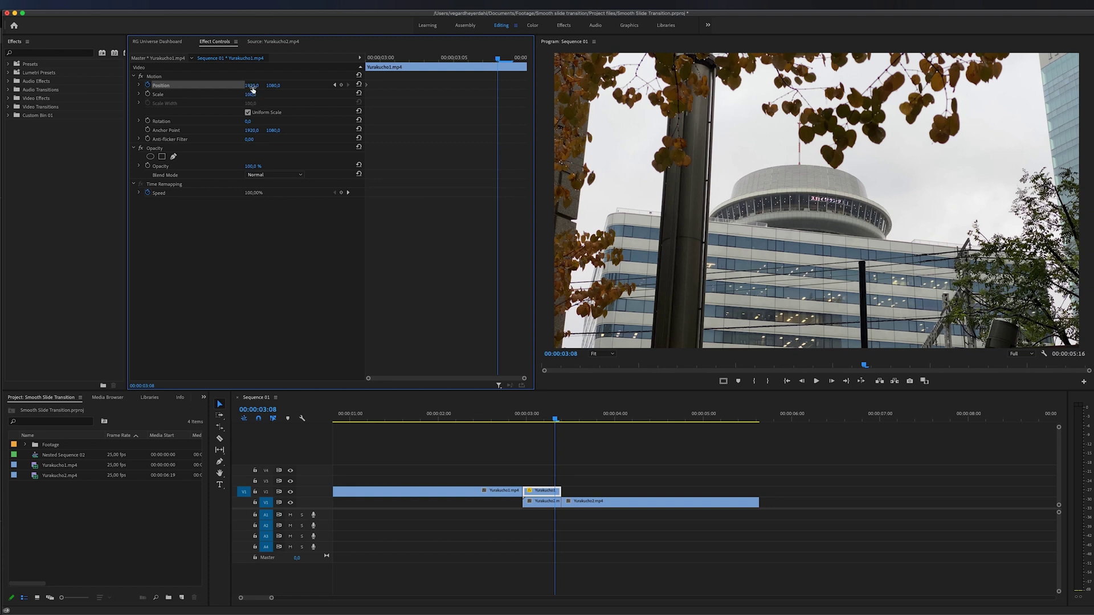
{"action": "left_click_drag", "start_coordinate": [252, 85], "coordinate": [1093, 85]}
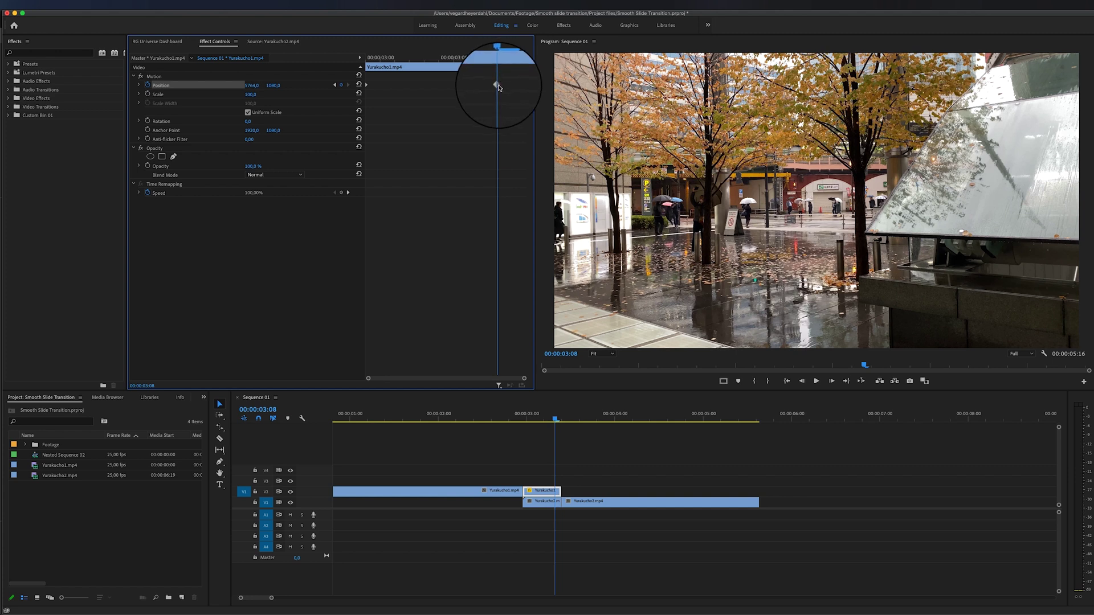
{"action": "left_click_drag", "start_coordinate": [499, 88], "coordinate": [525, 89]}
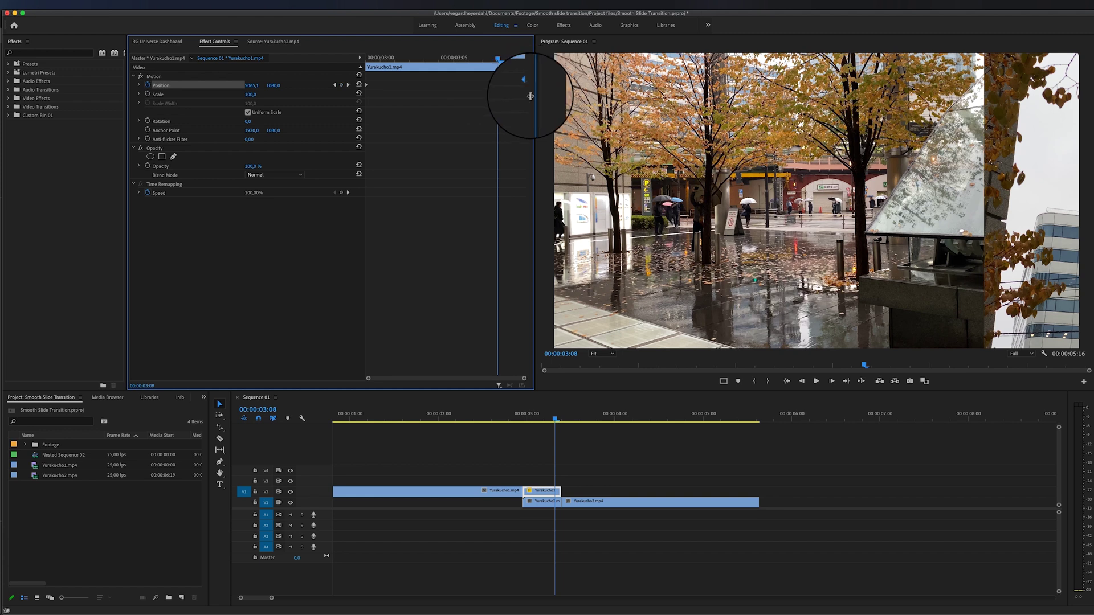
{"action": "left_click", "coordinate": [518, 414]}
{"action": "key", "text": "space"}
{"action": "left_click_drag", "start_coordinate": [518, 414], "coordinate": [544, 416]}
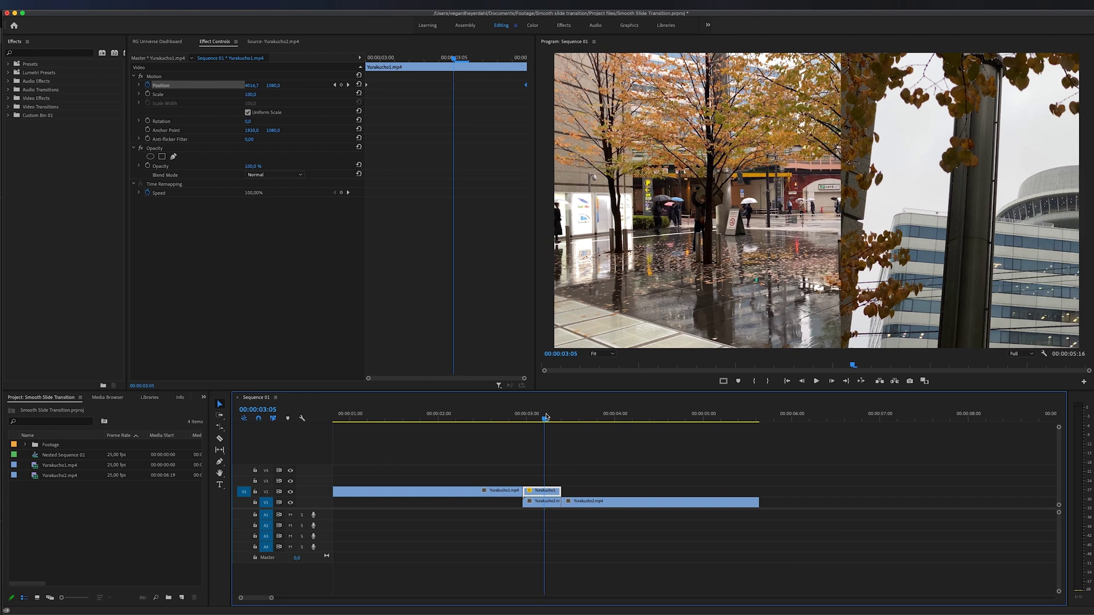
Step: Hide V2 and keyframe the short Yurakucho2 piece off-screen horizontally at 00:00:02:24
{"action": "left_click", "coordinate": [290, 492]}
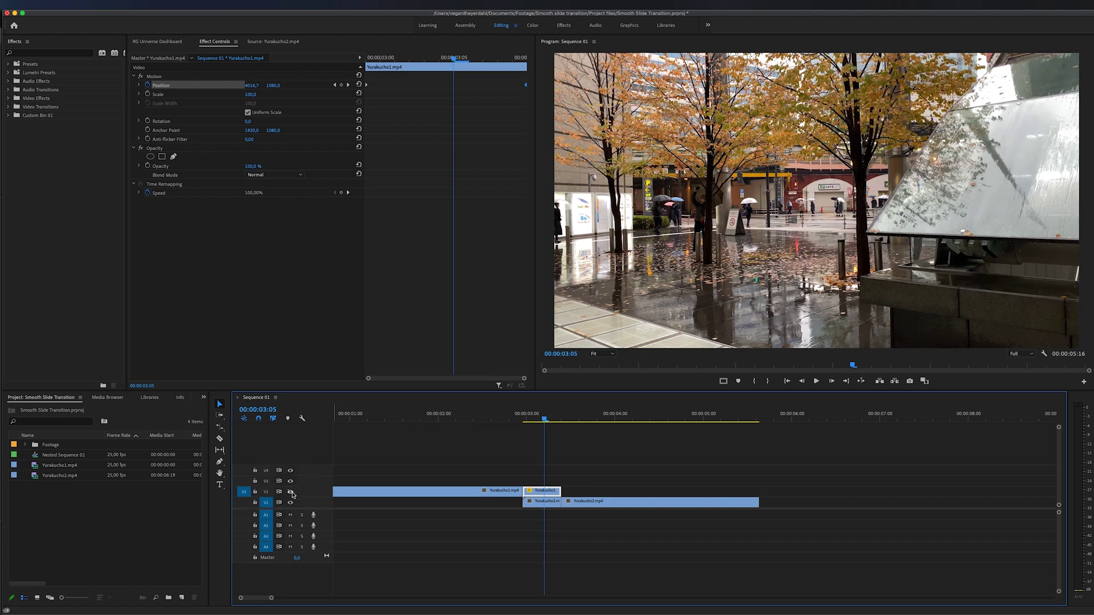
{"action": "left_click", "coordinate": [538, 505]}
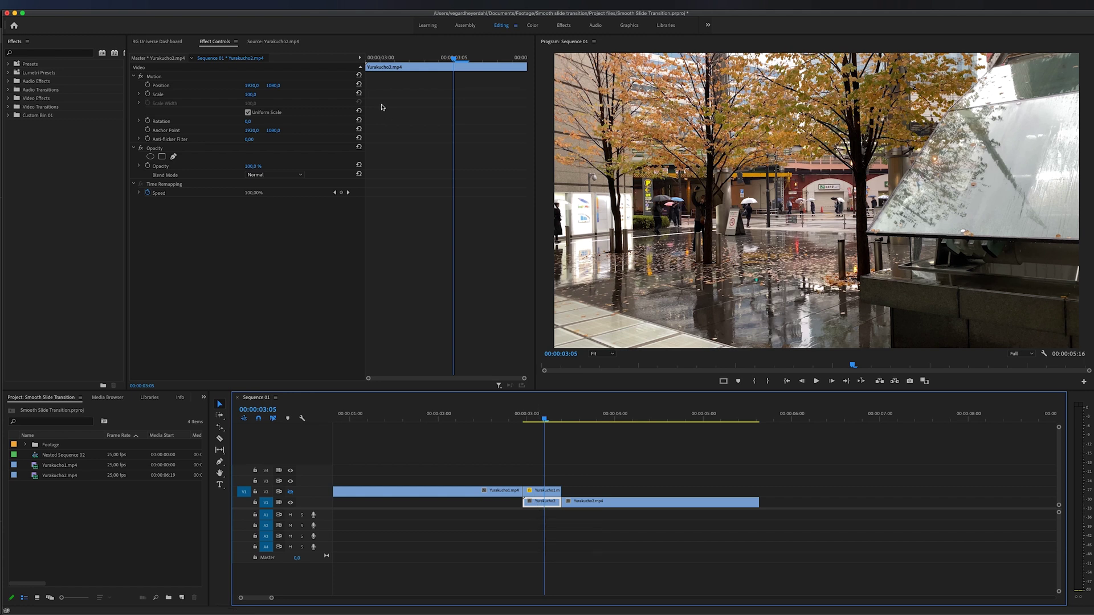
{"action": "left_click", "coordinate": [380, 59]}
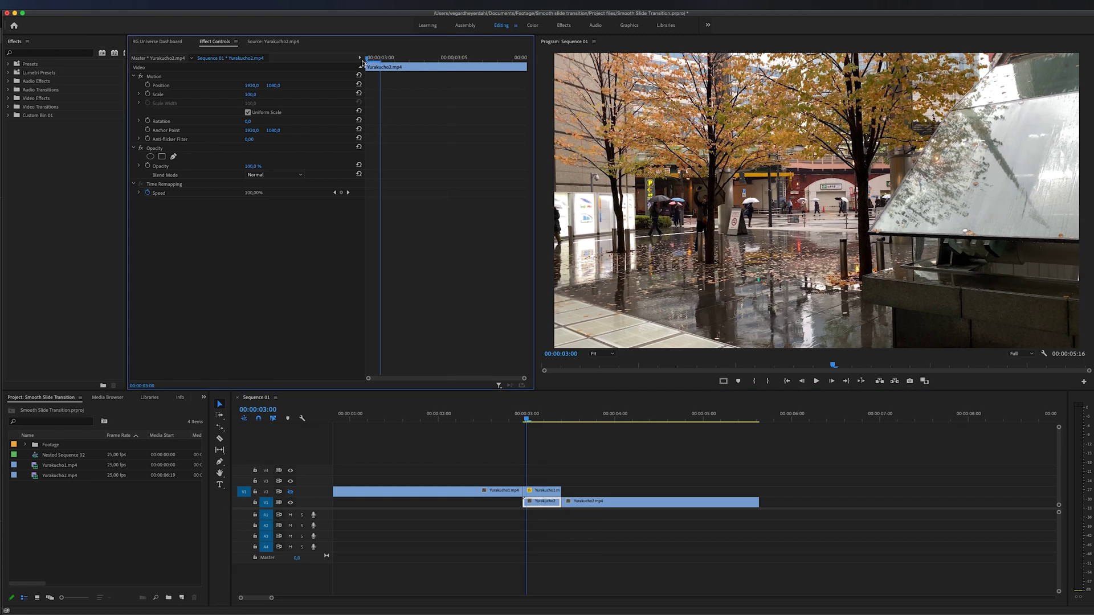
{"action": "key", "text": "Left"}
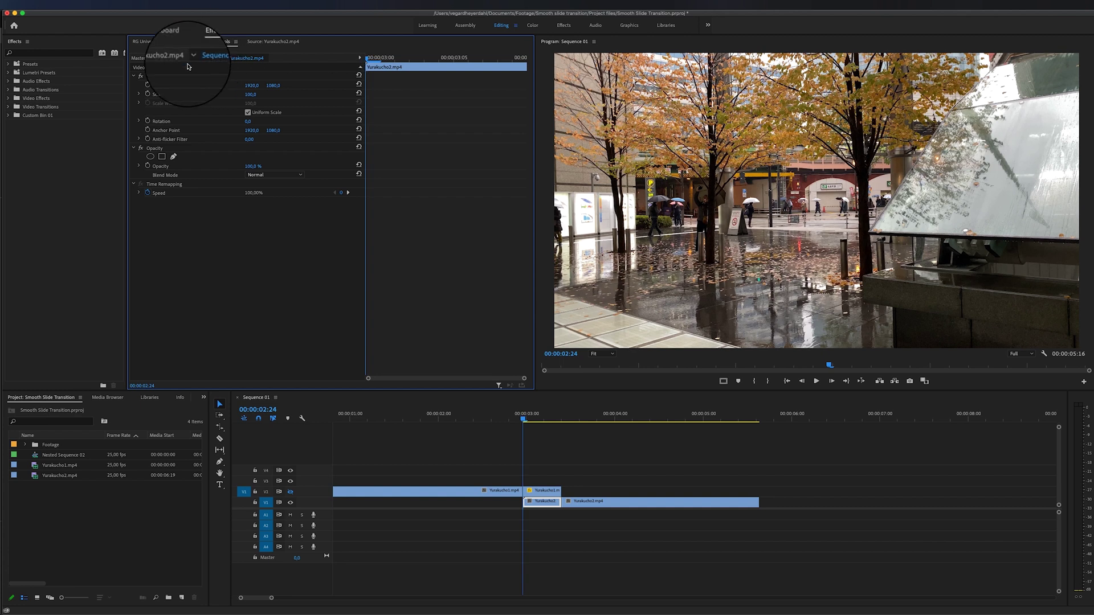
{"action": "left_click", "coordinate": [148, 85]}
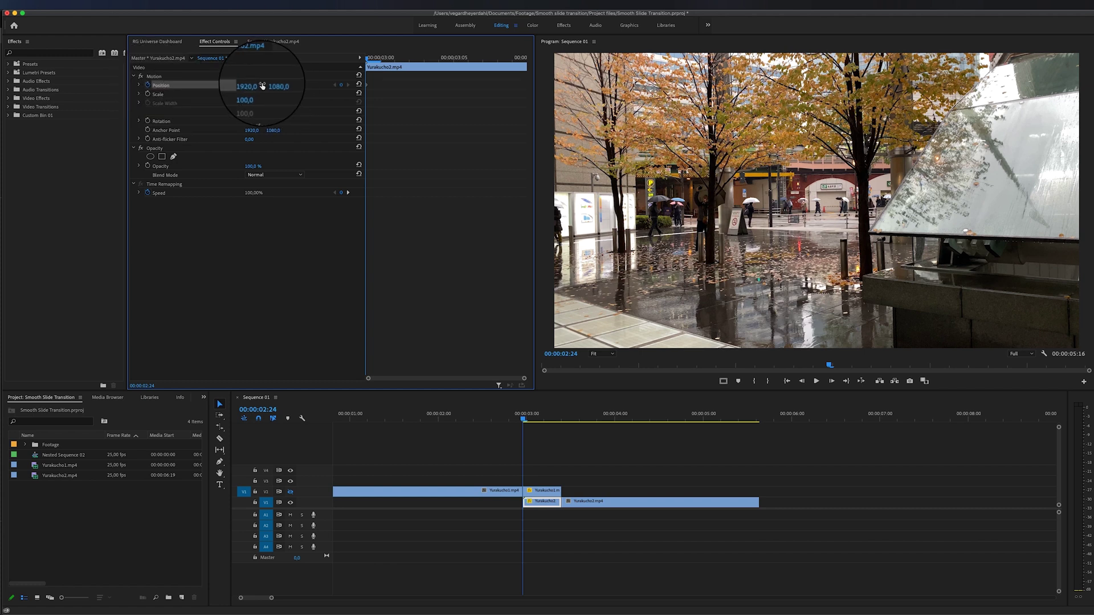
{"action": "left_click_drag", "start_coordinate": [251, 85], "coordinate": [1, 84]}
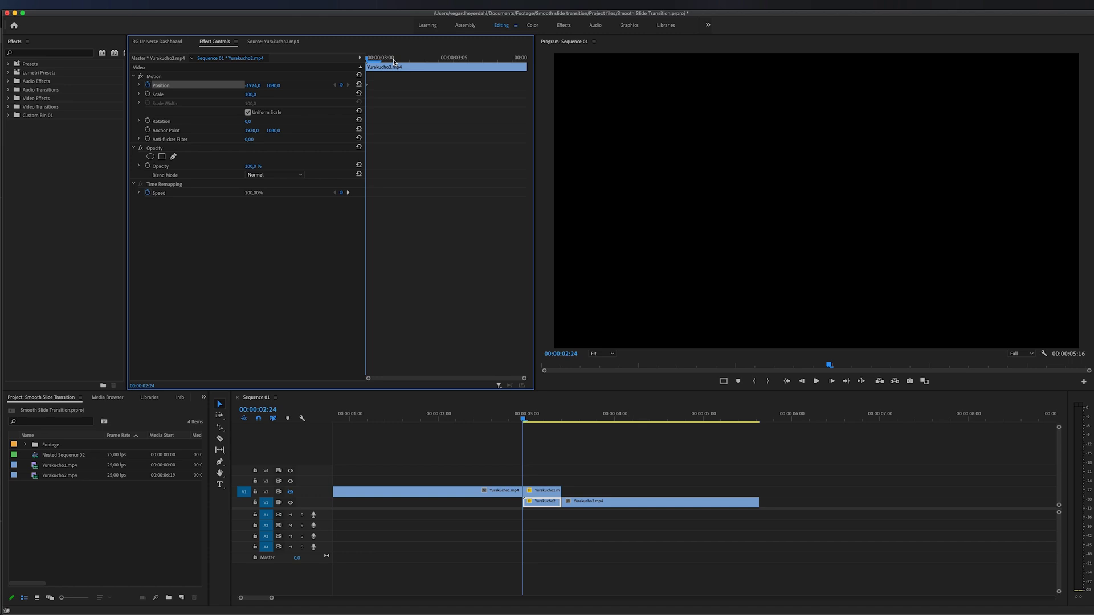
Step: Add a later Position keyframe sliding Yurakucho2 back into frame around 00:00:03:08
{"action": "left_click_drag", "start_coordinate": [394, 60], "coordinate": [490, 62]}
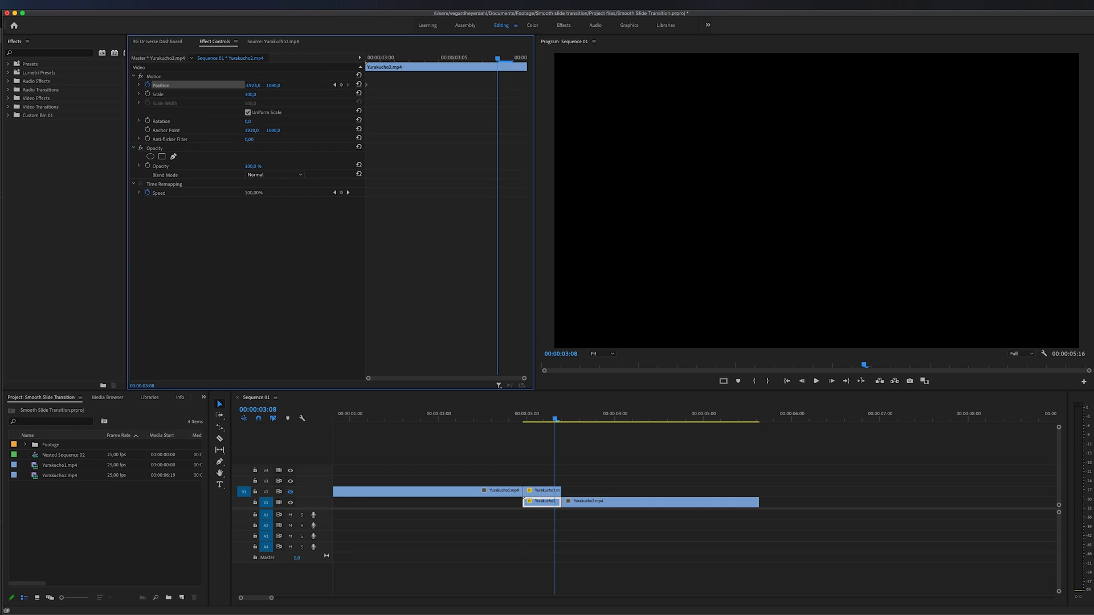
{"action": "left_click_drag", "start_coordinate": [250, 85], "coordinate": [380, 85]}
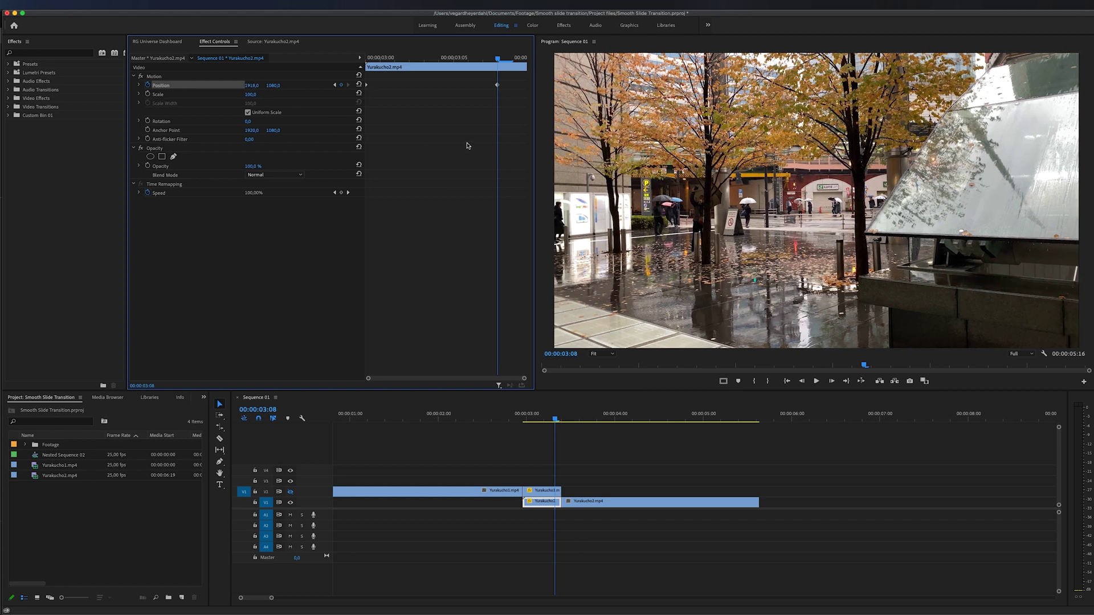
{"action": "left_click_drag", "start_coordinate": [498, 85], "coordinate": [525, 85]}
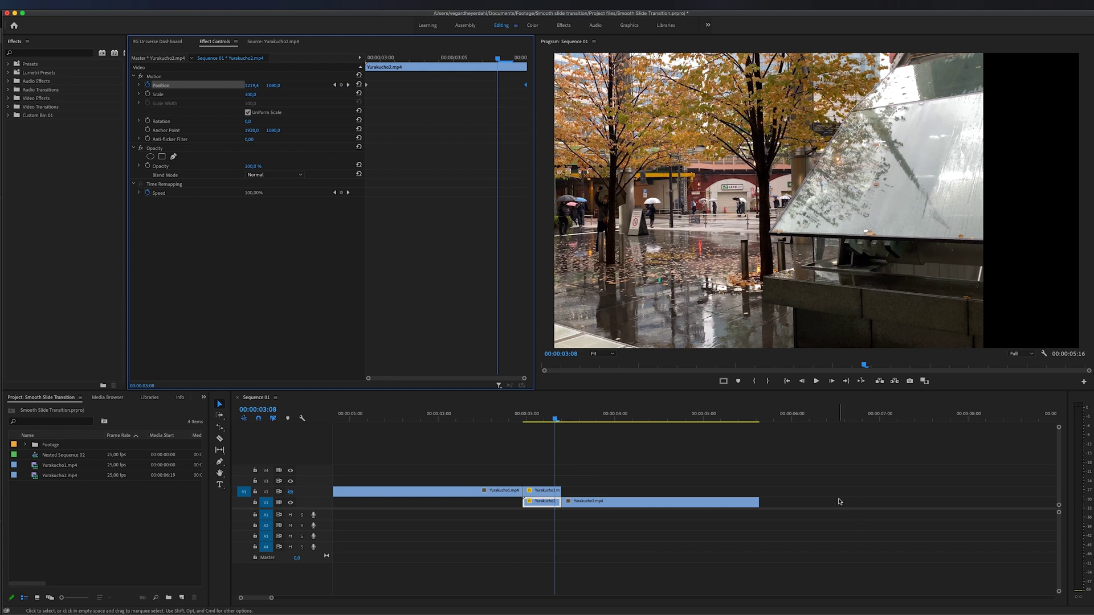
{"action": "left_click_drag", "start_coordinate": [451, 417], "coordinate": [420, 420]}
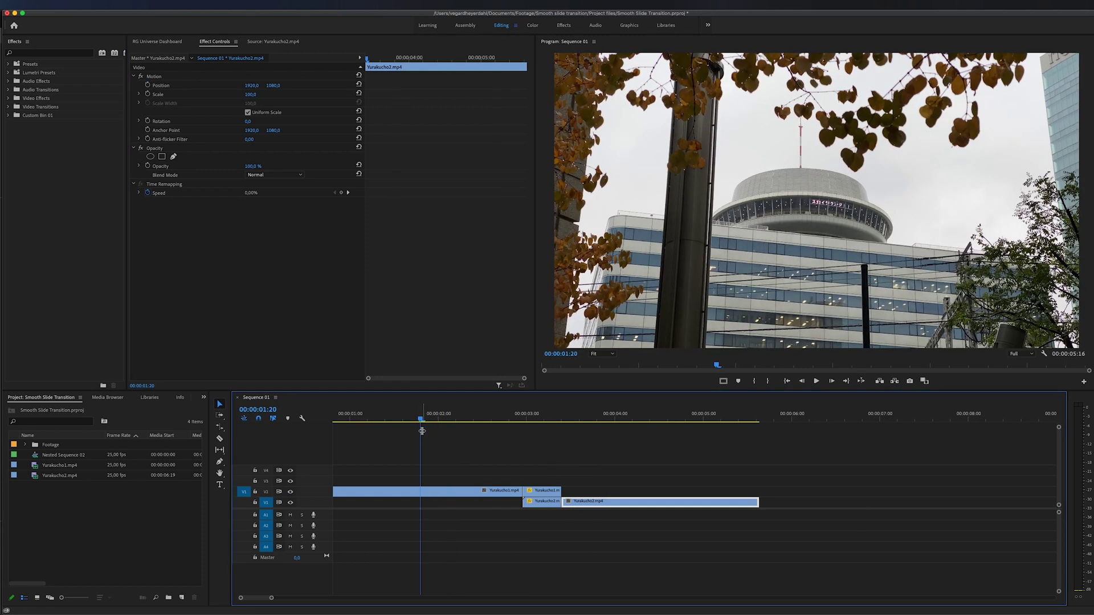
{"action": "key", "text": "space"}
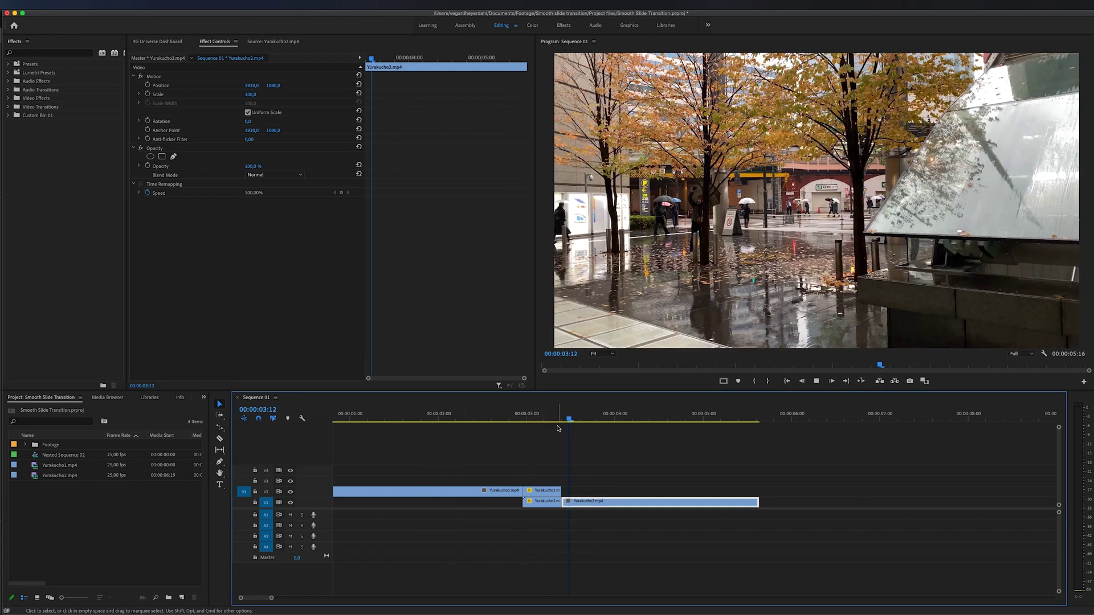
{"action": "mouse_move", "coordinate": [537, 420]}
{"action": "left_mouse_down"}
{"action": "mouse_move", "coordinate": [562, 432]}
{"action": "mouse_move", "coordinate": [547, 437]}
{"action": "left_mouse_up"}
{"action": "left_click", "coordinate": [541, 501]}
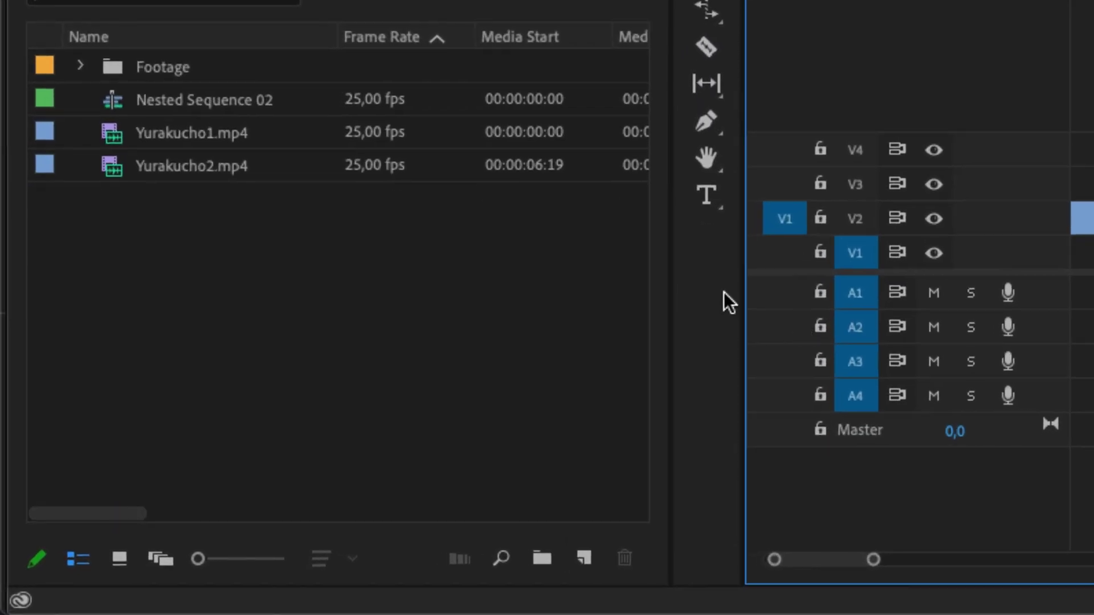
Step: Create an Adjustment Layer, place it on V3 and trim it to the slide transition
{"action": "left_click", "coordinate": [597, 545]}
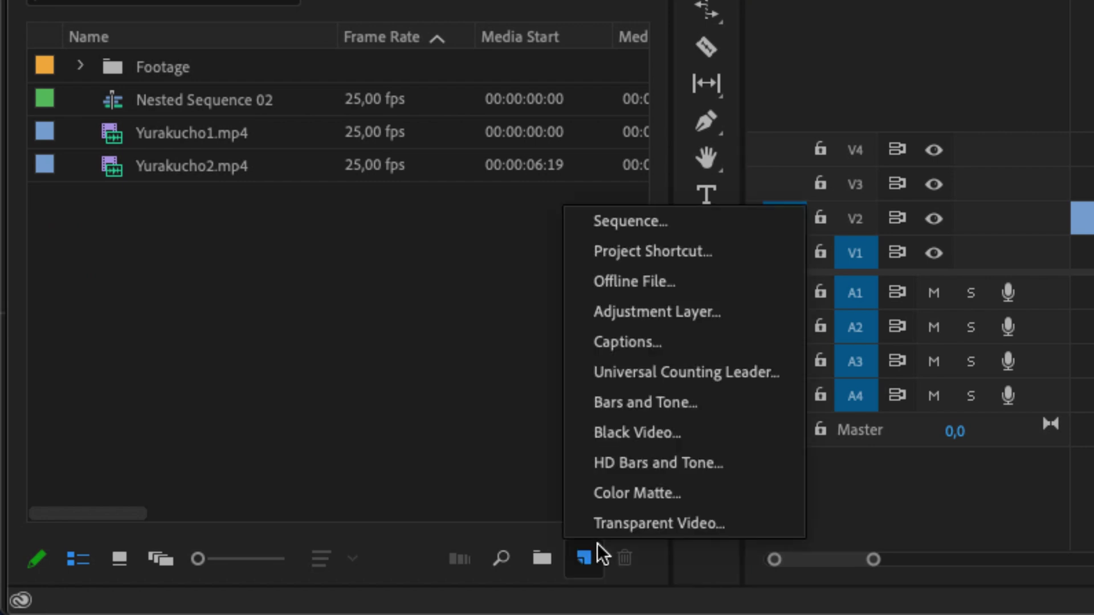
{"action": "left_click", "coordinate": [697, 316]}
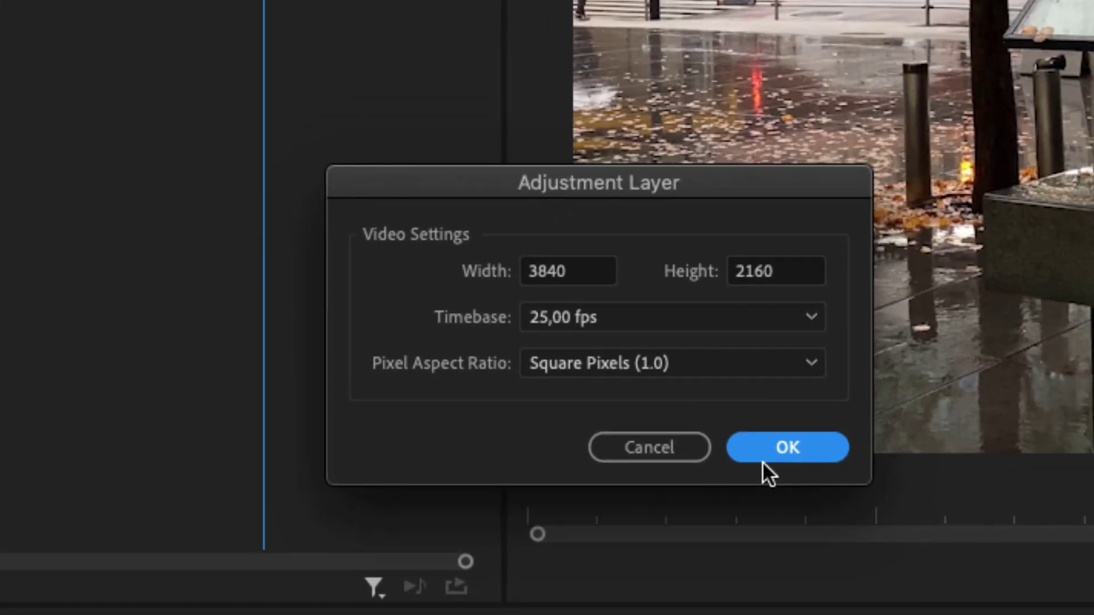
{"action": "left_click", "coordinate": [801, 476]}
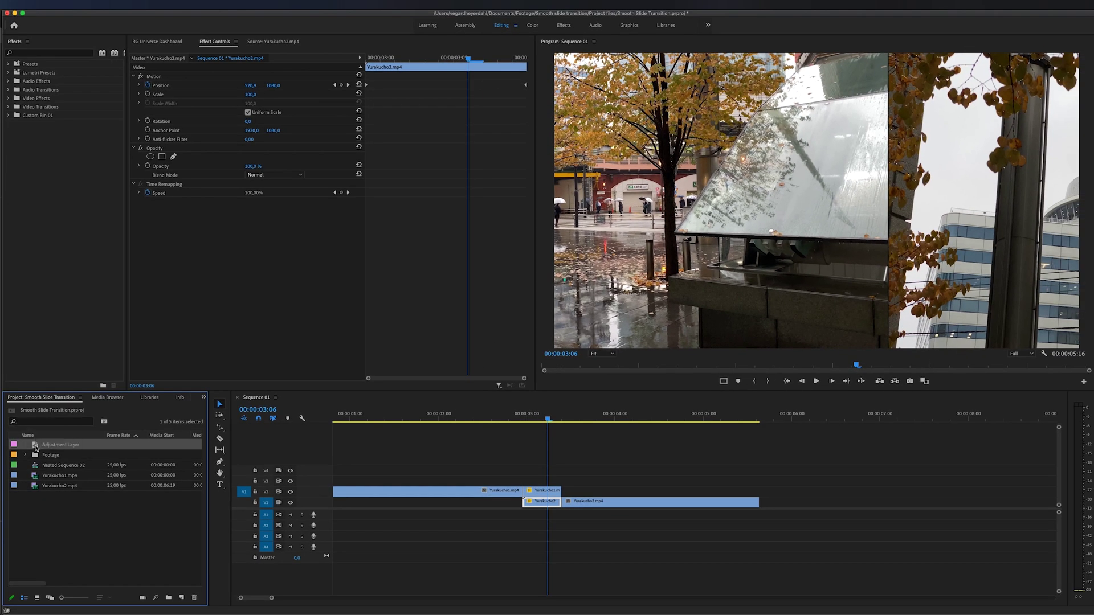
{"action": "left_click_drag", "start_coordinate": [36, 447], "coordinate": [523, 469]}
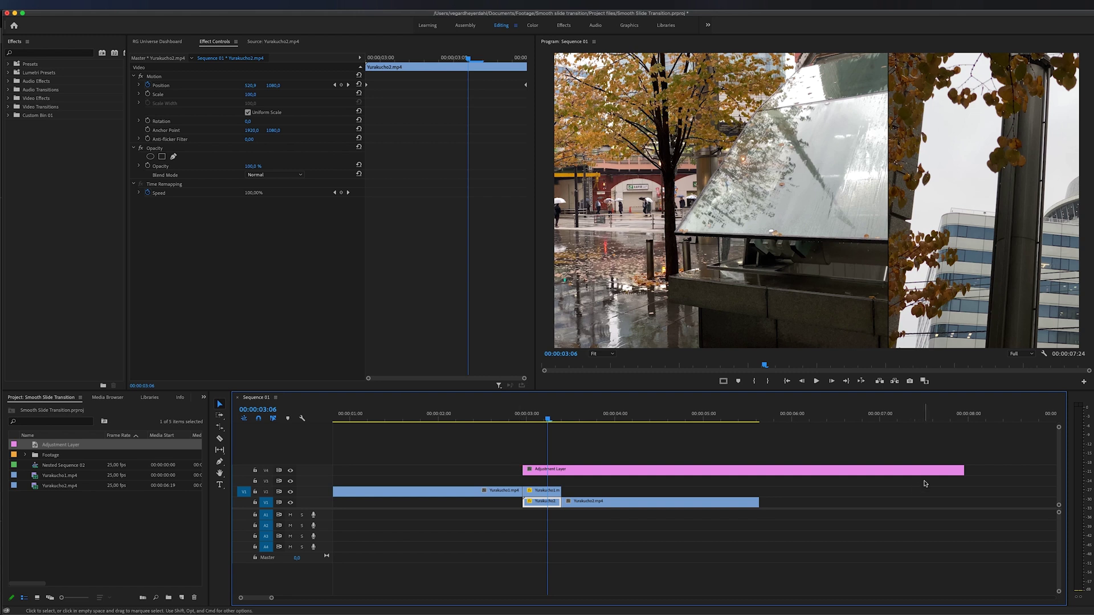
{"action": "left_click_drag", "start_coordinate": [962, 468], "coordinate": [562, 505]}
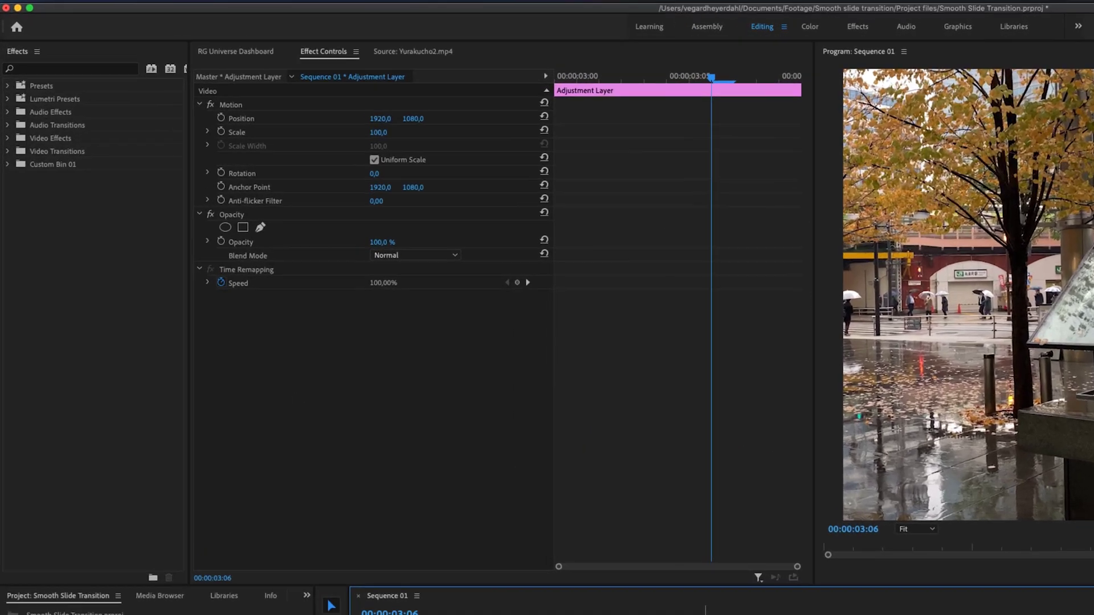
Step: Search 'dir' and apply Blur & Sharpen > Directional Blur to the Adjustment Layer clip
{"action": "left_click", "coordinate": [93, 82]}
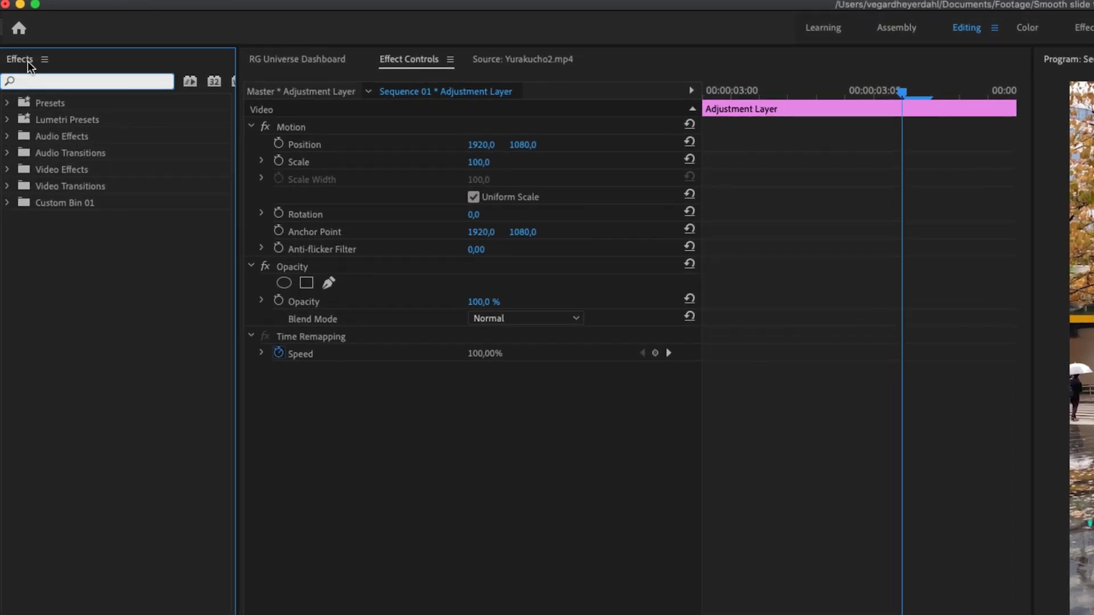
{"action": "type", "text": "dire"}
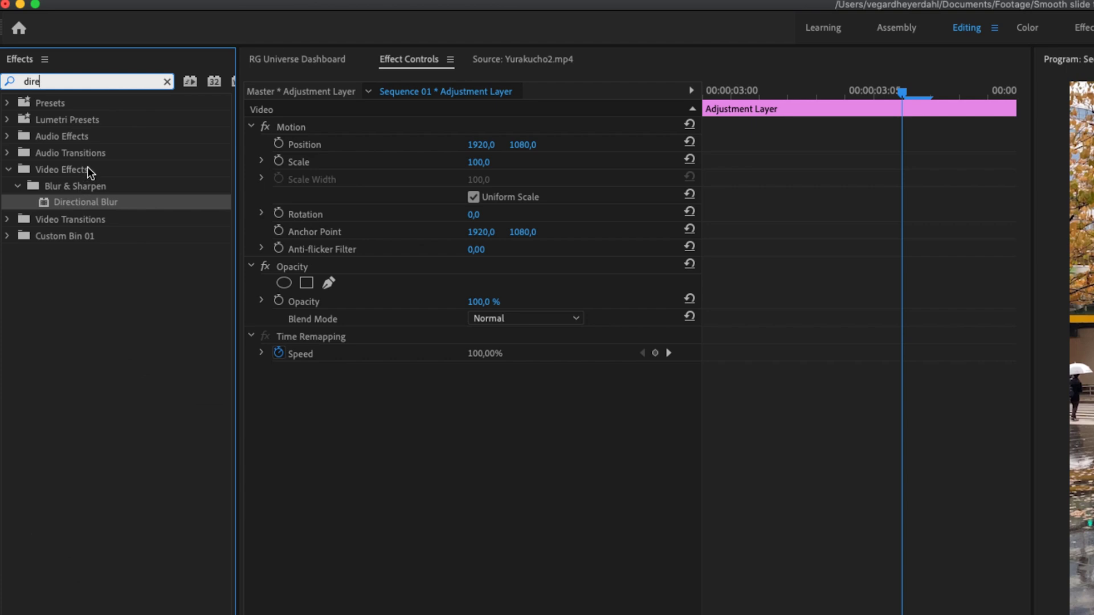
{"action": "left_click", "coordinate": [88, 169]}
{"action": "left_click", "coordinate": [85, 186]}
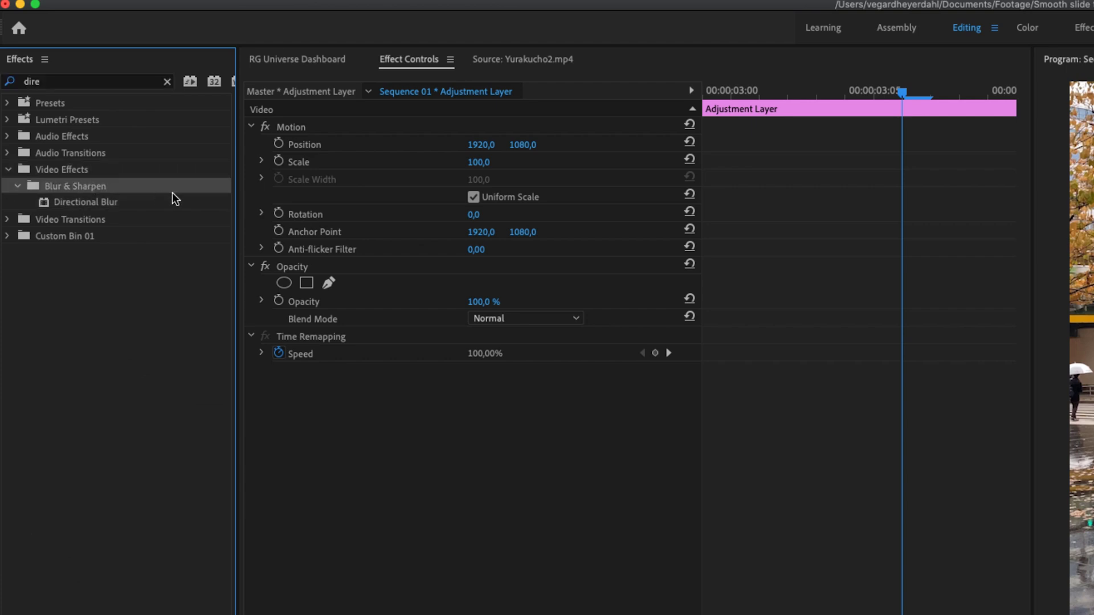
{"action": "left_click", "coordinate": [98, 202]}
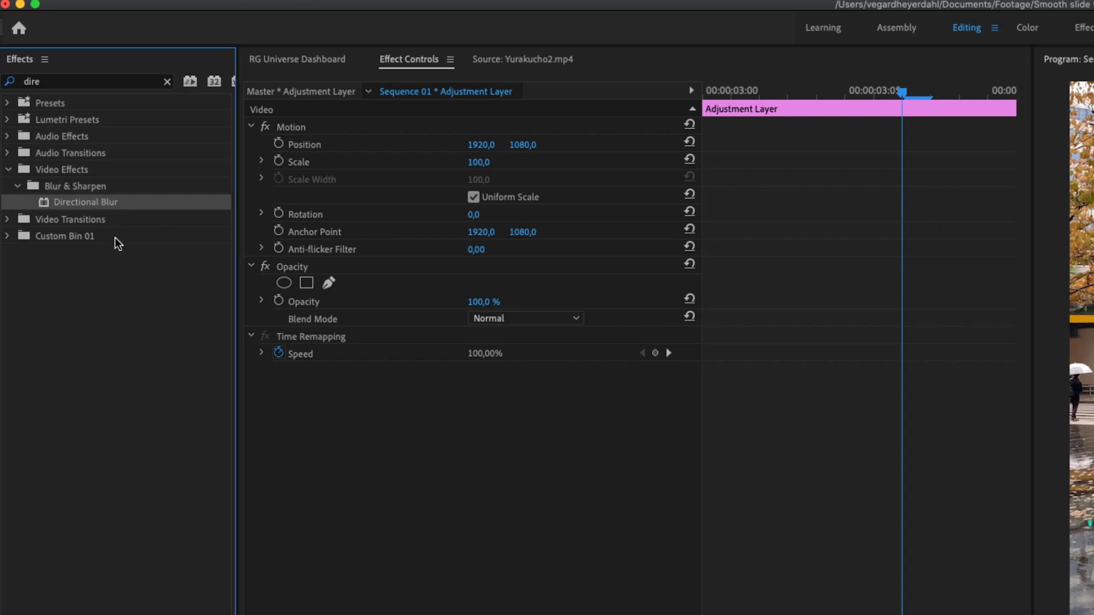
{"action": "left_click_drag", "start_coordinate": [75, 204], "coordinate": [798, 613]}
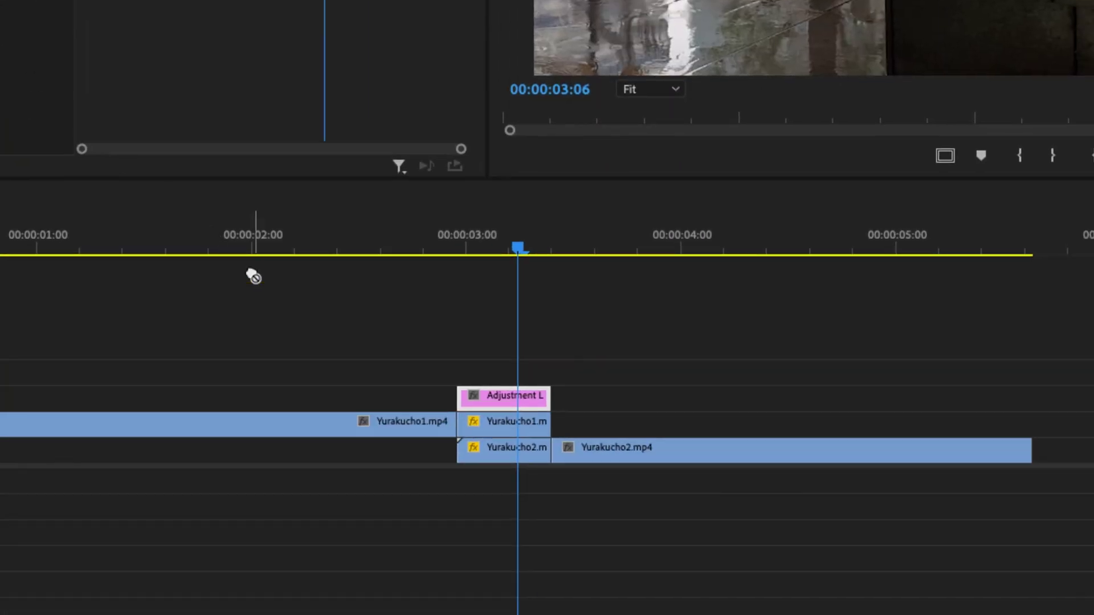
{"action": "left_click_drag", "start_coordinate": [253, 277], "coordinate": [507, 392]}
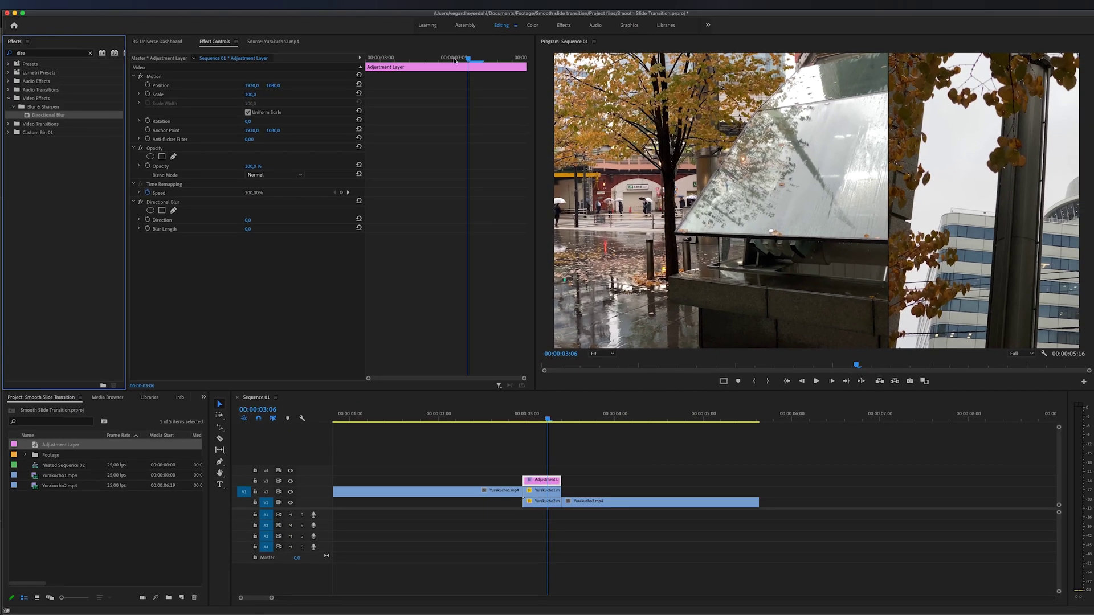
{"action": "left_click_drag", "start_coordinate": [471, 58], "coordinate": [361, 66]}
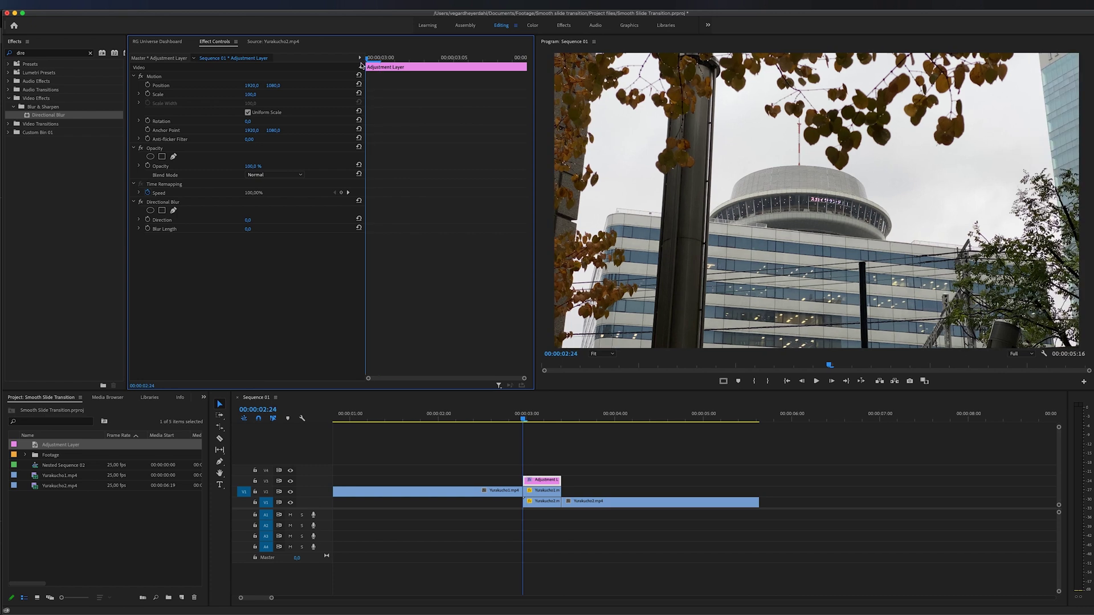
Step: Set the Directional Blur Direction to 90° and its Blur Length to 30
{"action": "left_click", "coordinate": [194, 205]}
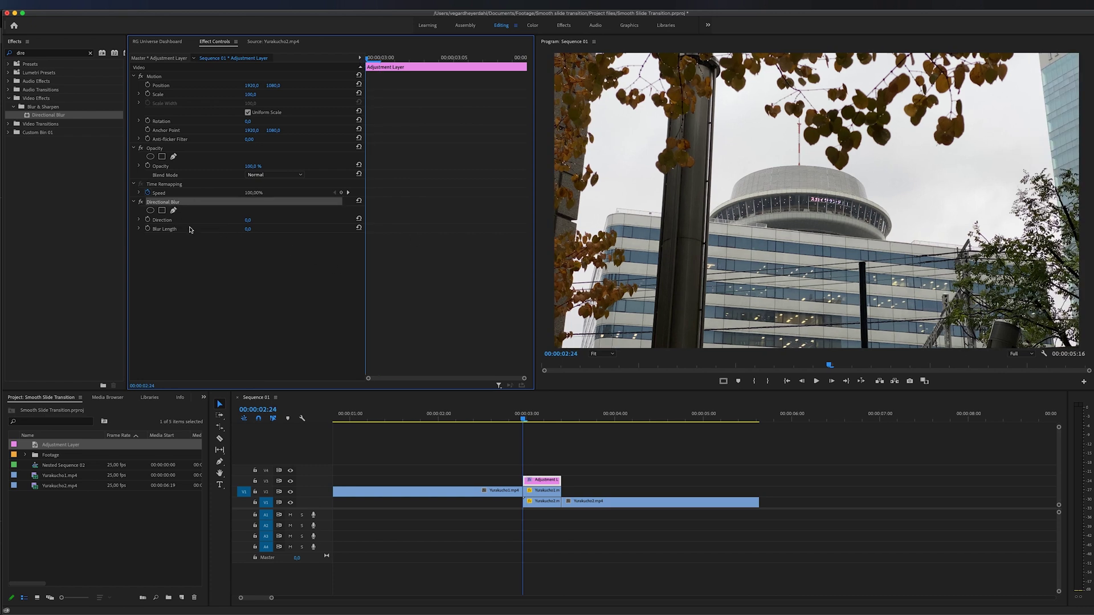
{"action": "left_click", "coordinate": [249, 220]}
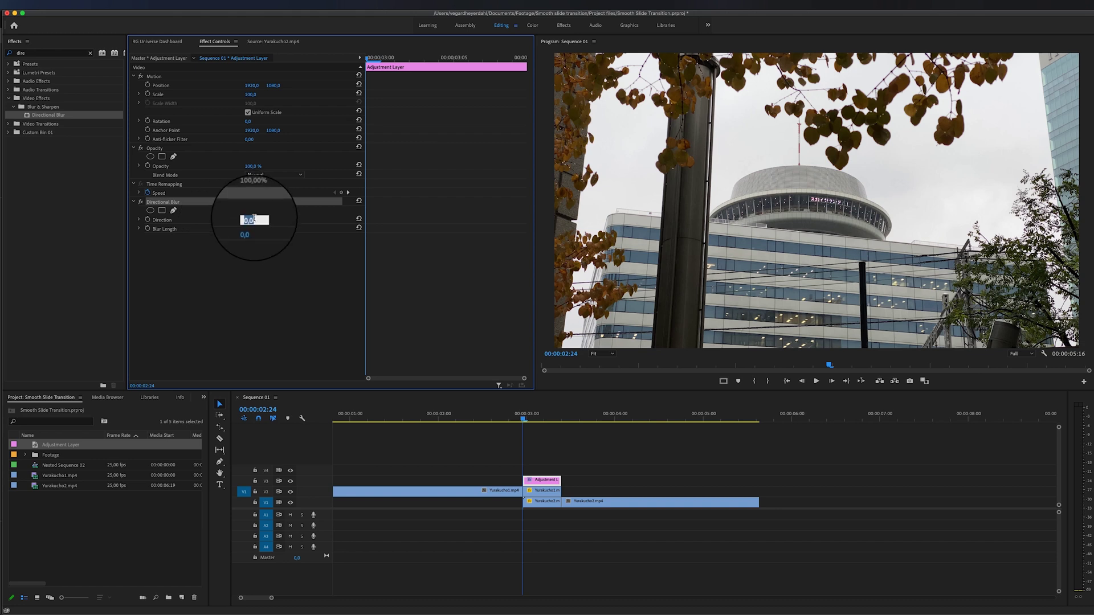
{"action": "type", "text": "9"}
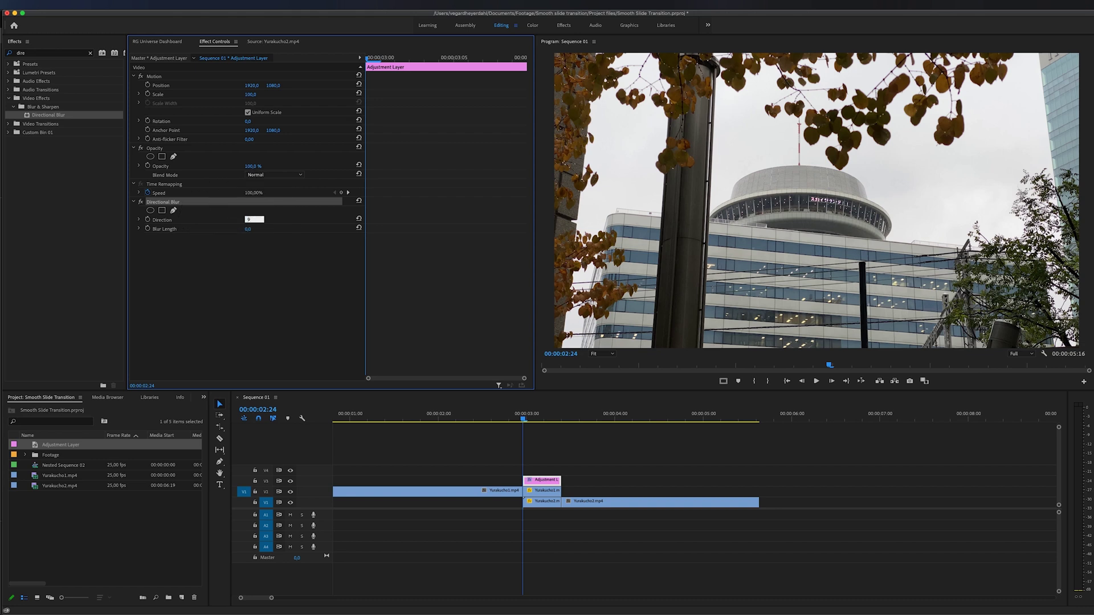
{"action": "left_click", "coordinate": [193, 265]}
{"action": "left_click", "coordinate": [251, 229]}
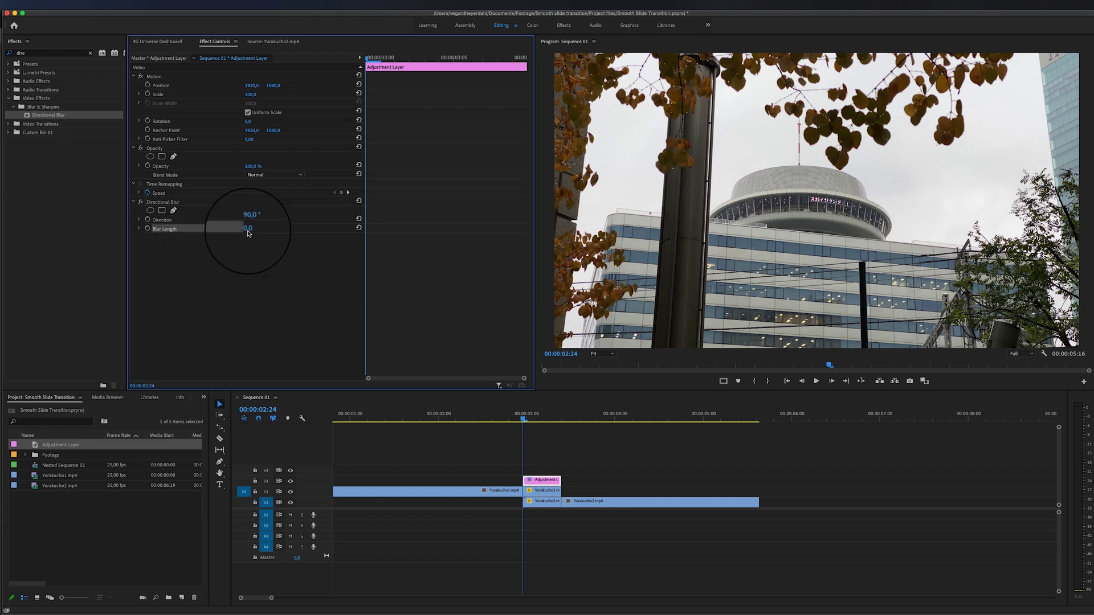
{"action": "type", "text": "56"}
{"action": "key", "text": "Return"}
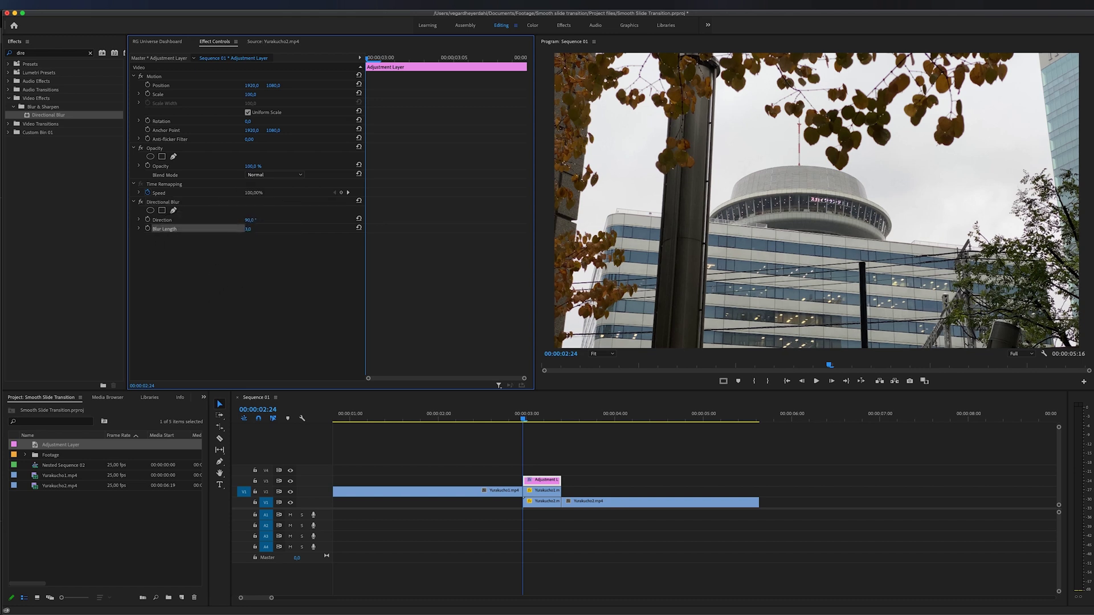
{"action": "mouse_move", "coordinate": [249, 229]}
{"action": "left_mouse_down"}
{"action": "mouse_move", "coordinate": [365, 229]}
{"action": "mouse_move", "coordinate": [244, 229]}
{"action": "left_mouse_up"}
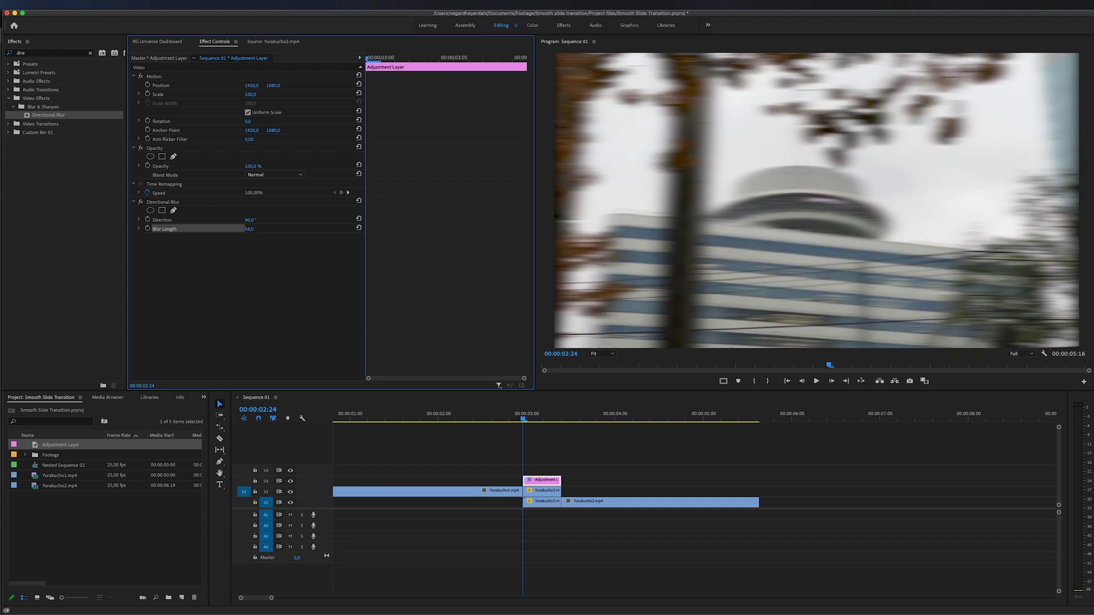
{"action": "left_click", "coordinate": [250, 228]}
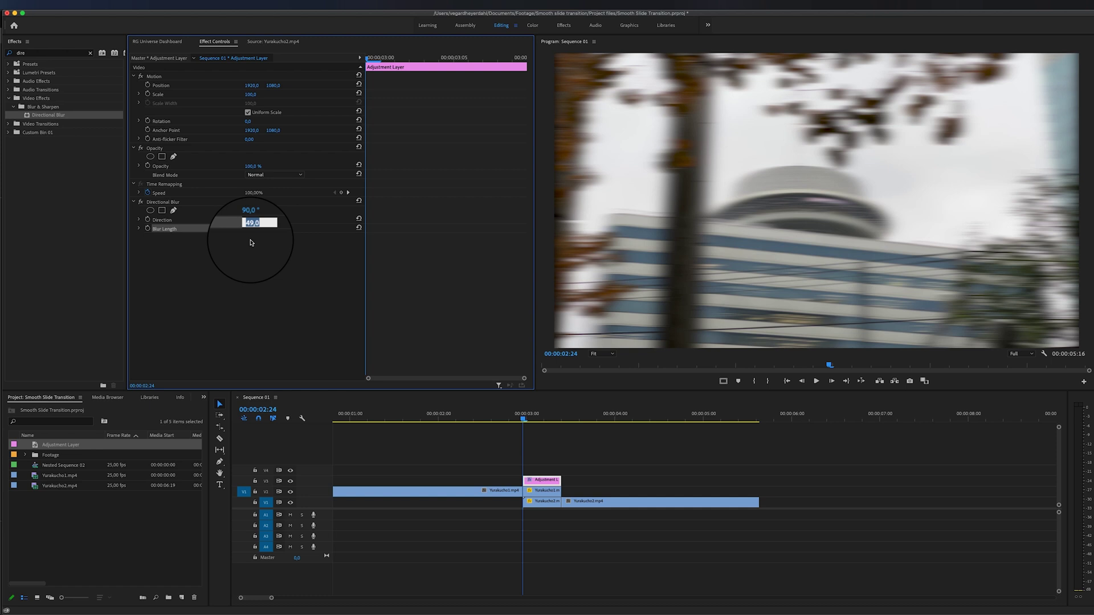
{"action": "type", "text": "30"}
{"action": "key", "text": "Return"}
Step: Play and scrub the blurred slide, then marquee-select the adjustment layer and both clip pieces
{"action": "left_click", "coordinate": [498, 419]}
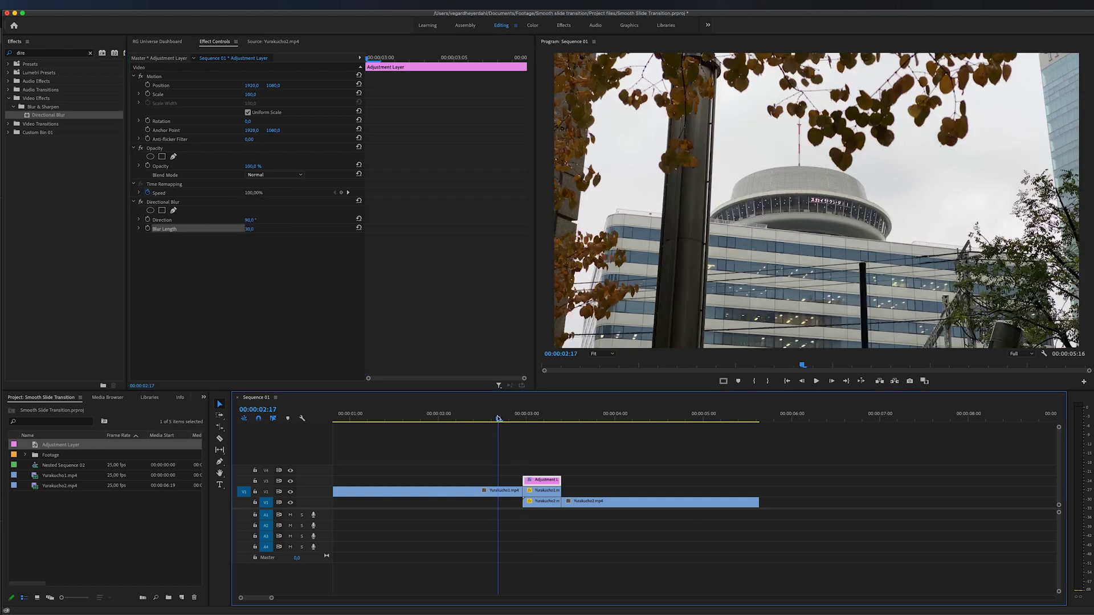
{"action": "key", "text": "space"}
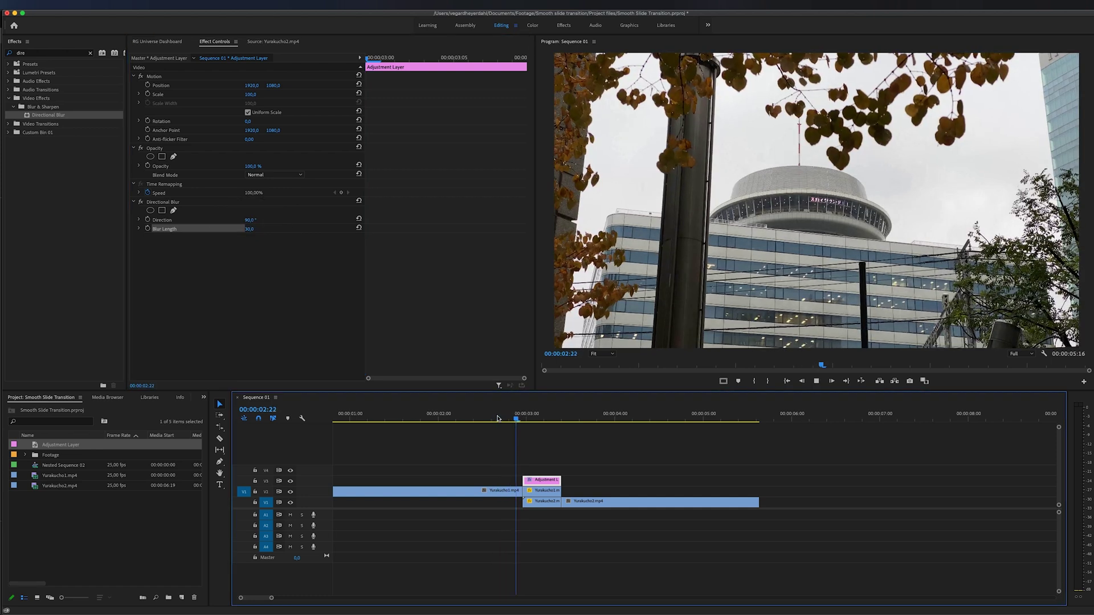
{"action": "left_click", "coordinate": [477, 420]}
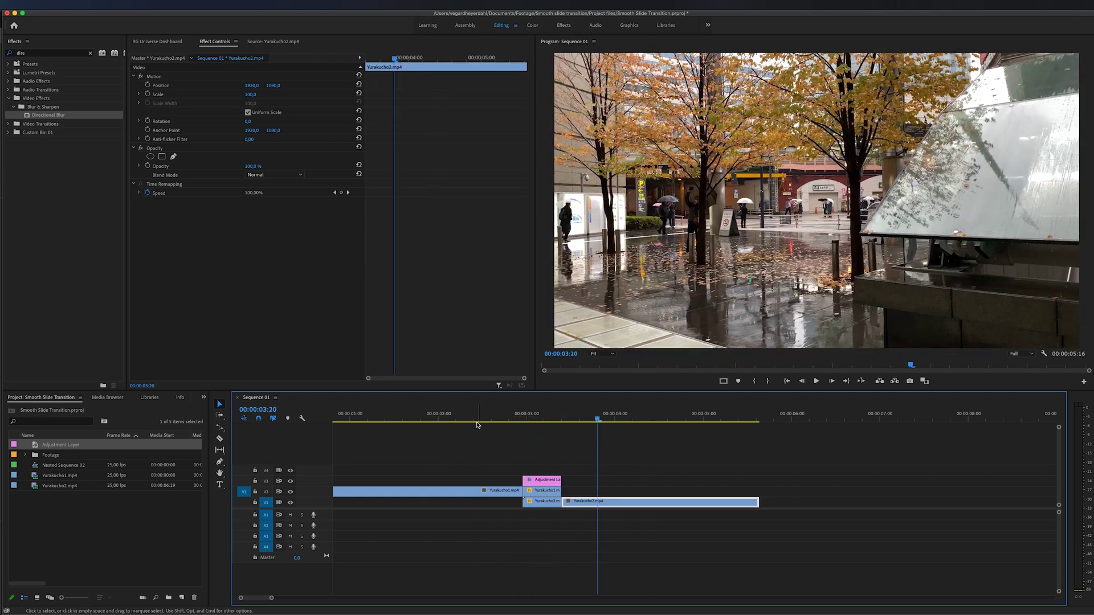
{"action": "left_click_drag", "start_coordinate": [476, 422], "coordinate": [547, 422]}
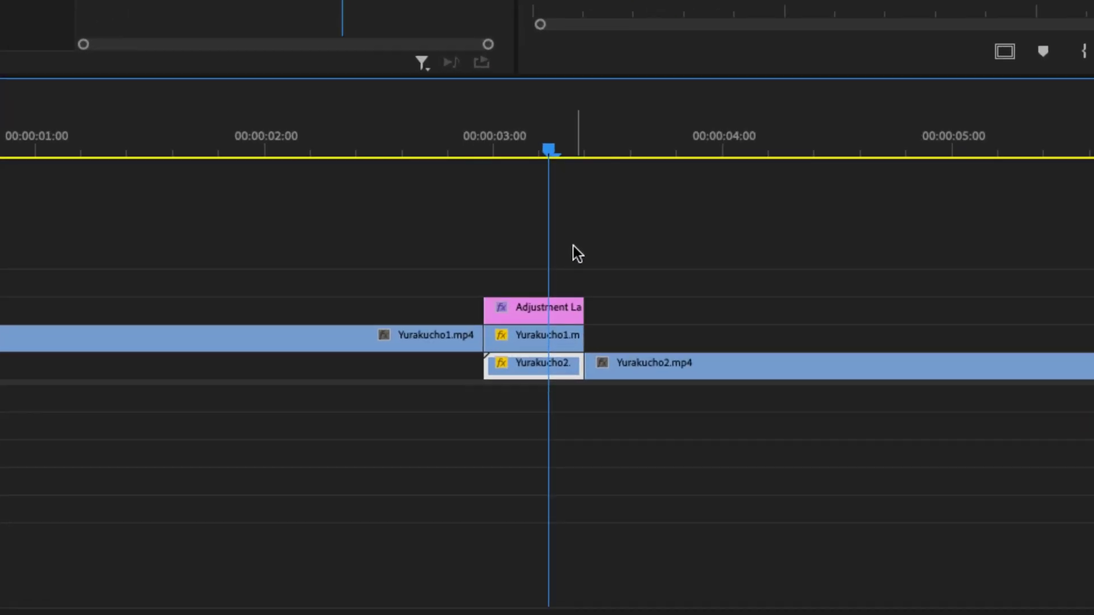
{"action": "left_click", "coordinate": [557, 460]}
{"action": "left_click_drag", "start_coordinate": [575, 249], "coordinate": [555, 355]}
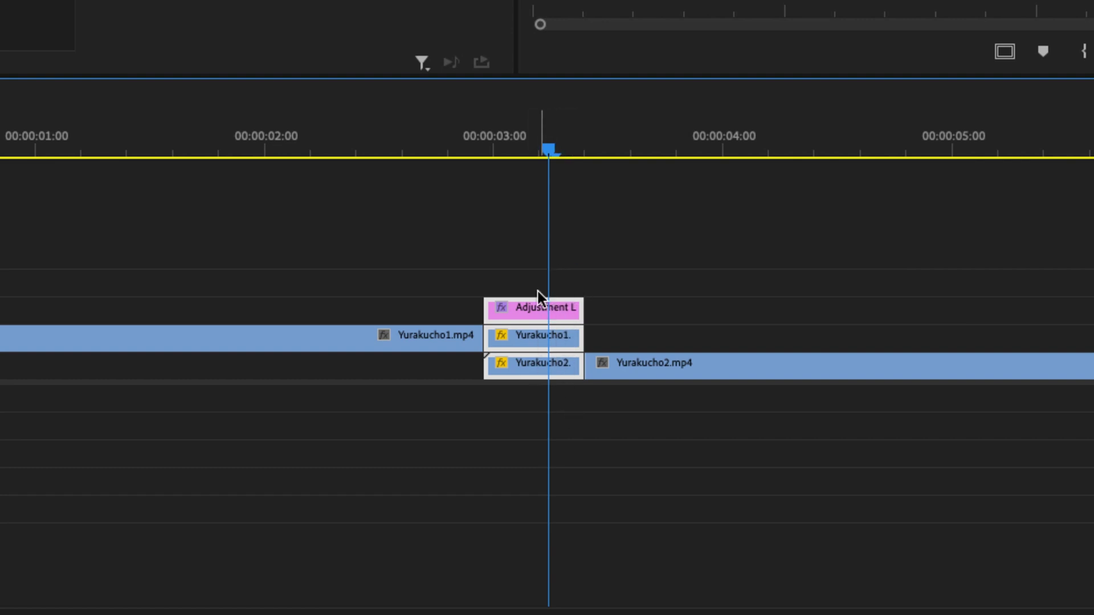
Step: Nest the three selected transition clips into Nested Sequence 03
{"action": "right_click", "coordinate": [542, 310]}
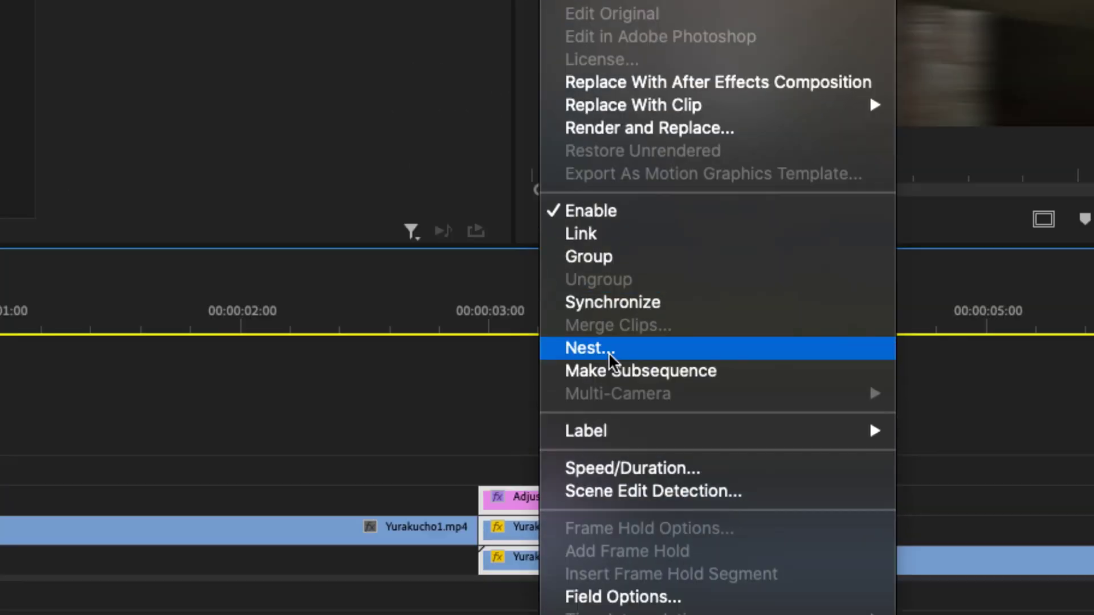
{"action": "left_click", "coordinate": [605, 174]}
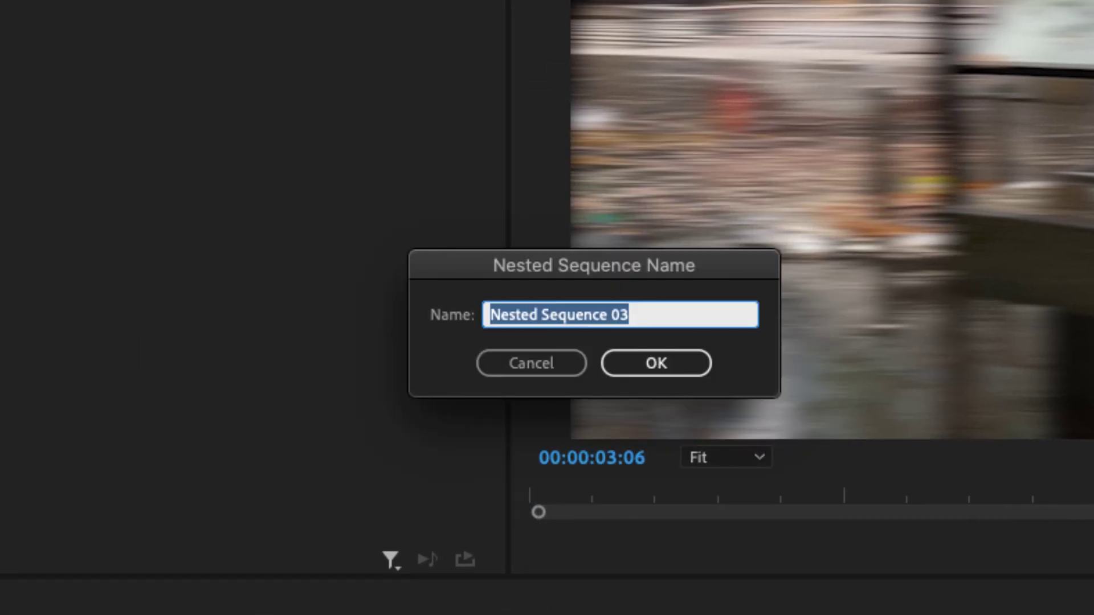
{"action": "left_click", "coordinate": [634, 371]}
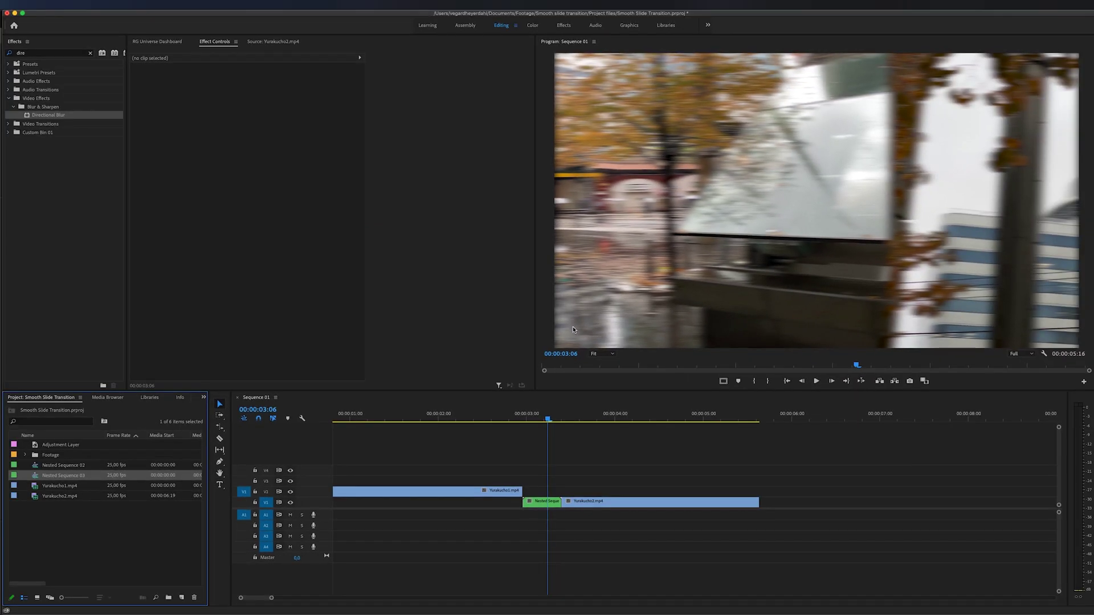
Step: Rate-stretch the nested clip to span 00:00:03:04–00:00:03:09 for a faster slide
{"action": "left_click", "coordinate": [222, 432]}
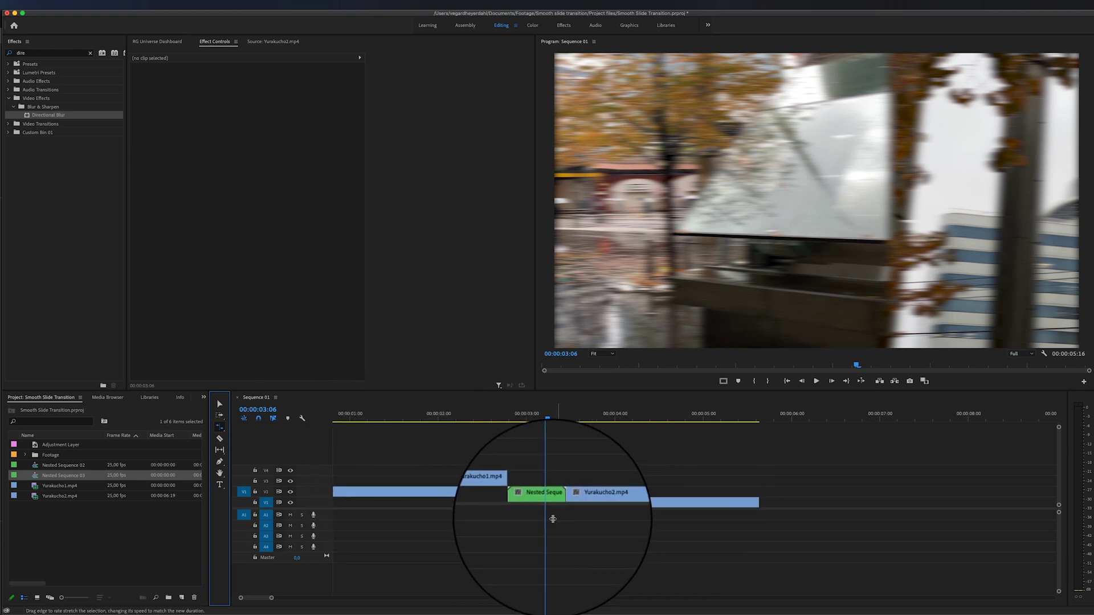
{"action": "left_click", "coordinate": [527, 502]}
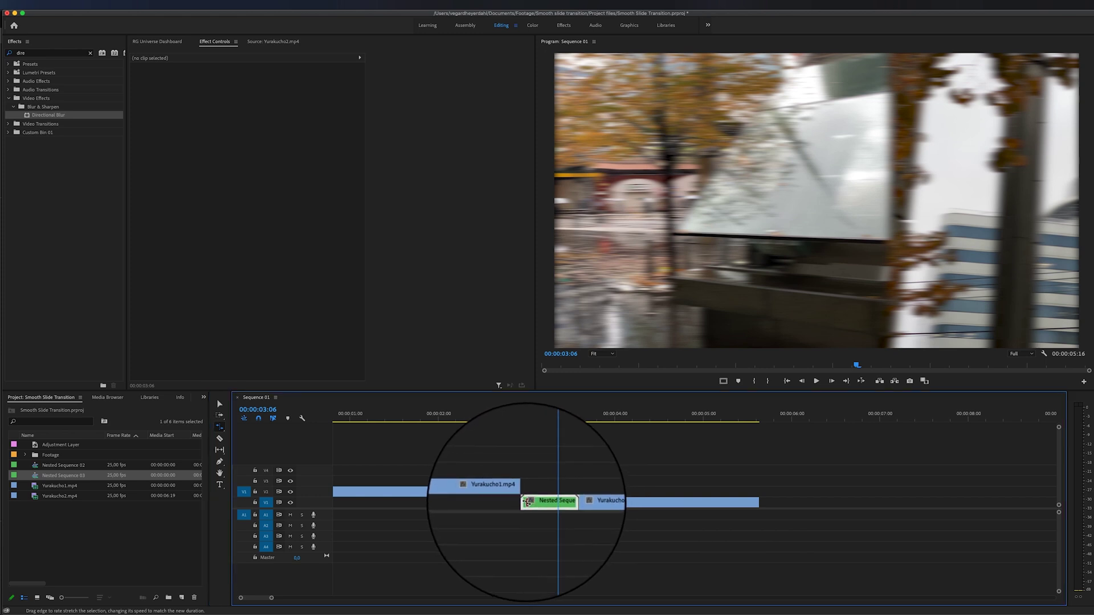
{"action": "left_click_drag", "start_coordinate": [527, 502], "coordinate": [544, 507]}
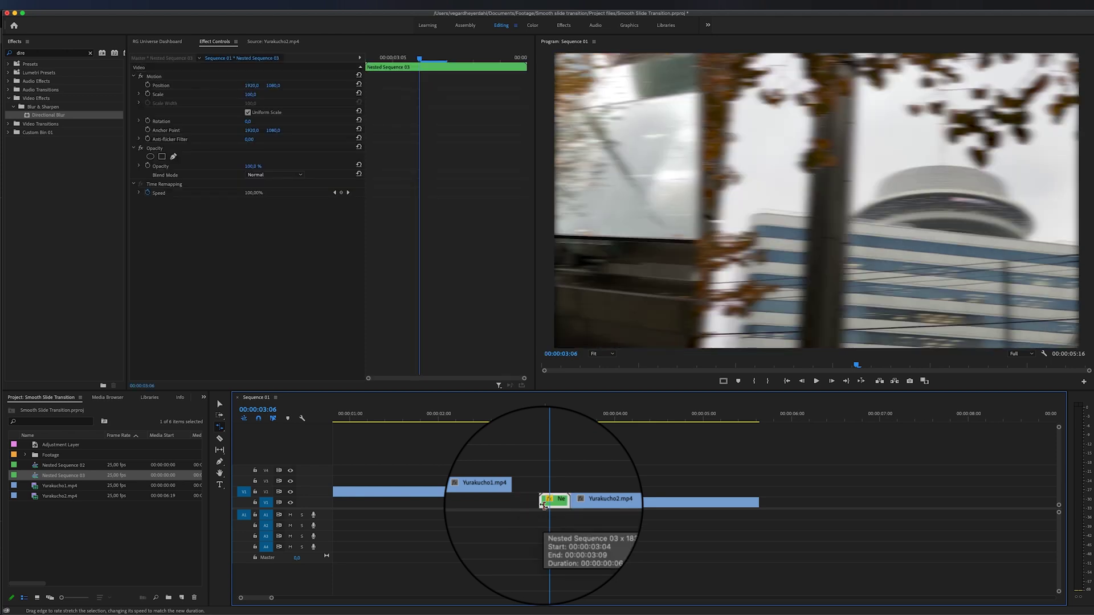
Step: Move Yurakucho1.mp4 down to V1 and delete the gap before the nested clip
{"action": "key", "text": "v"}
{"action": "left_click_drag", "start_coordinate": [487, 492], "coordinate": [491, 502]}
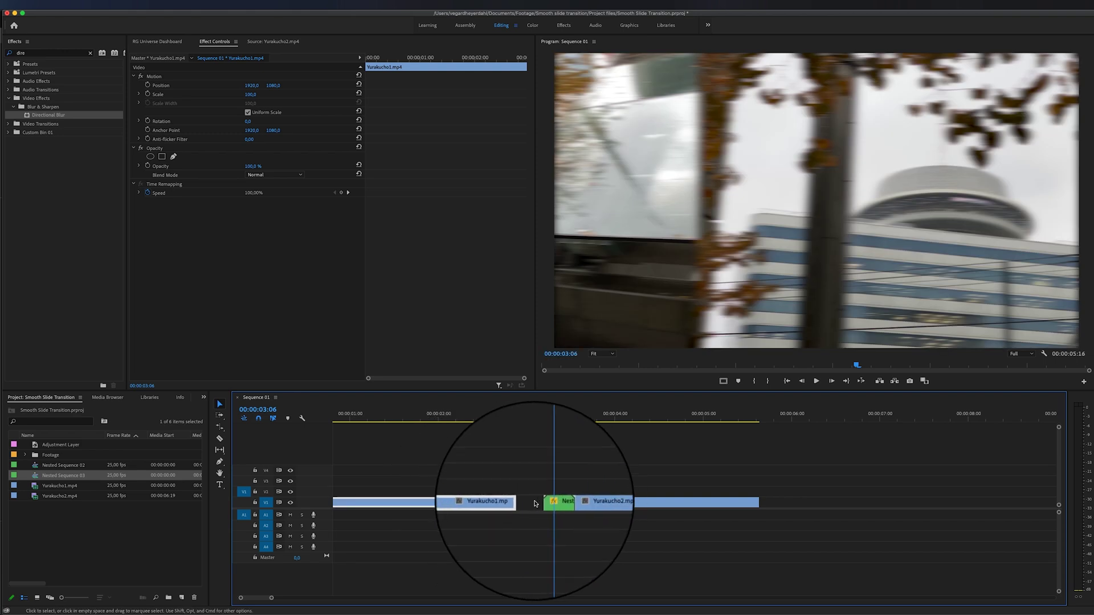
{"action": "left_click", "coordinate": [533, 504]}
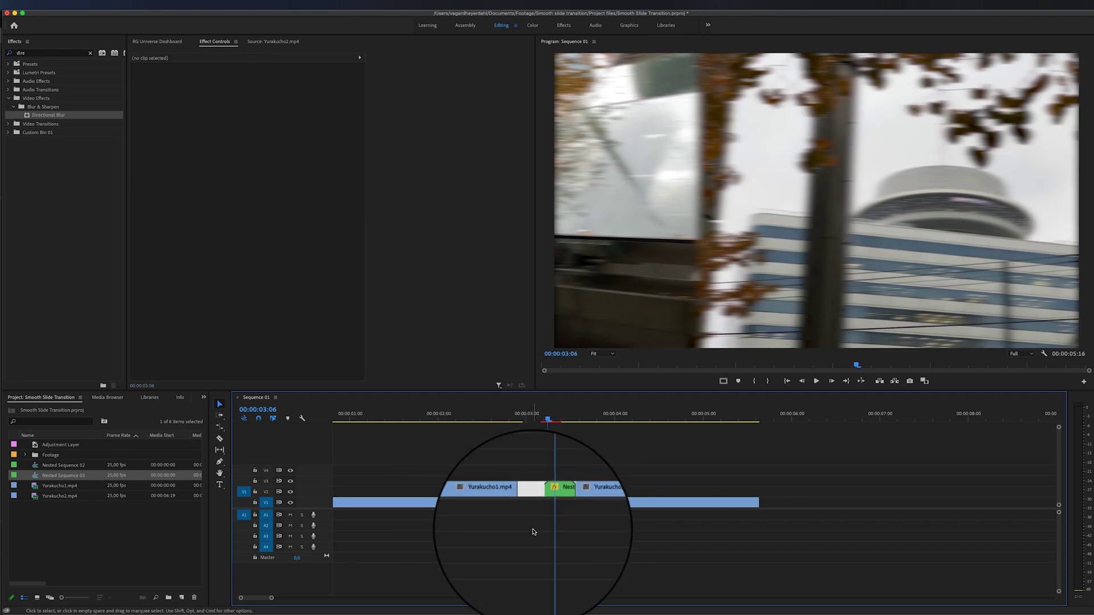
{"action": "key", "text": "Delete"}
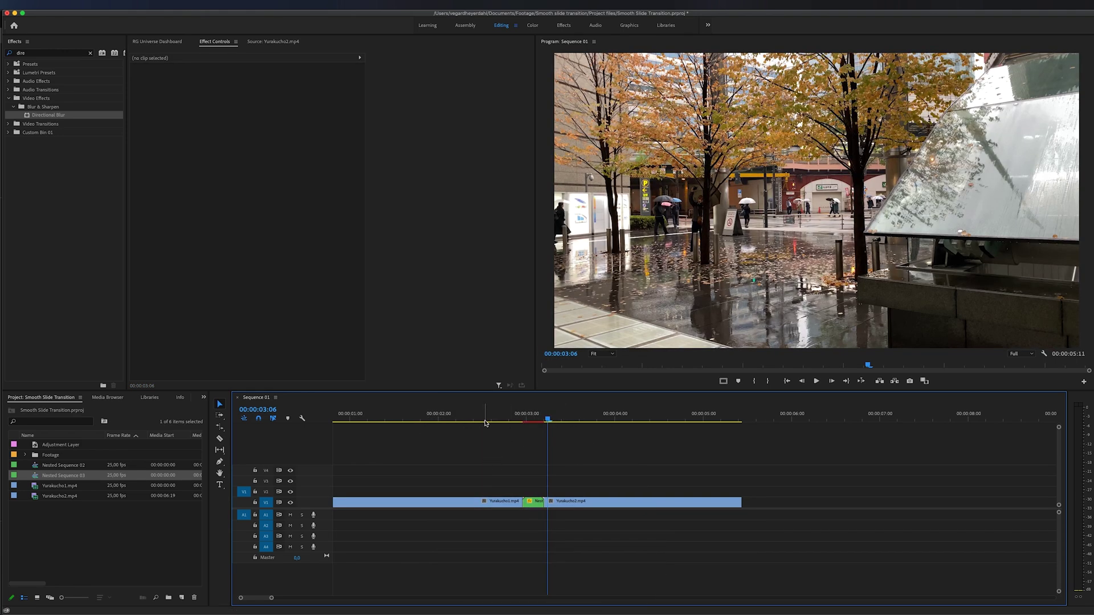
Step: Play the sequence from the start through the transition
{"action": "key", "text": "Home"}
{"action": "key", "text": "space"}
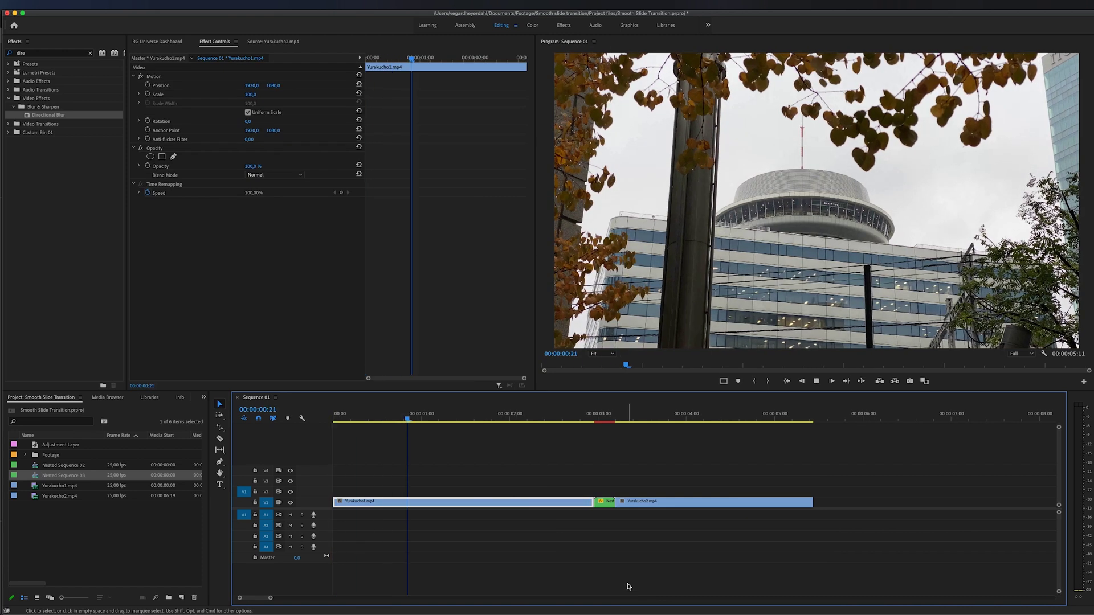
{"action": "key", "text": "space"}
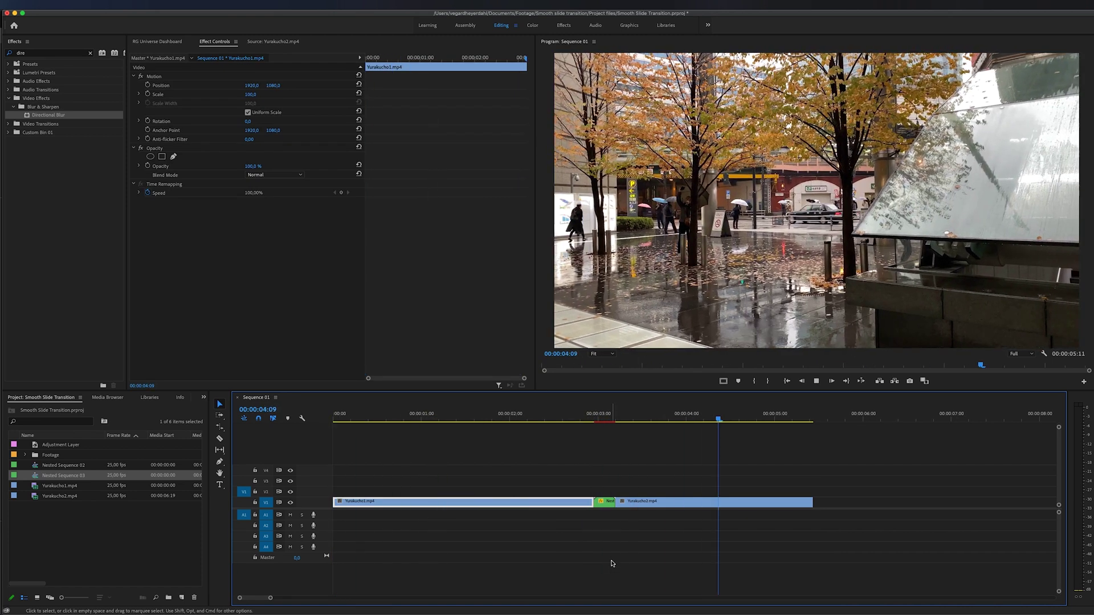